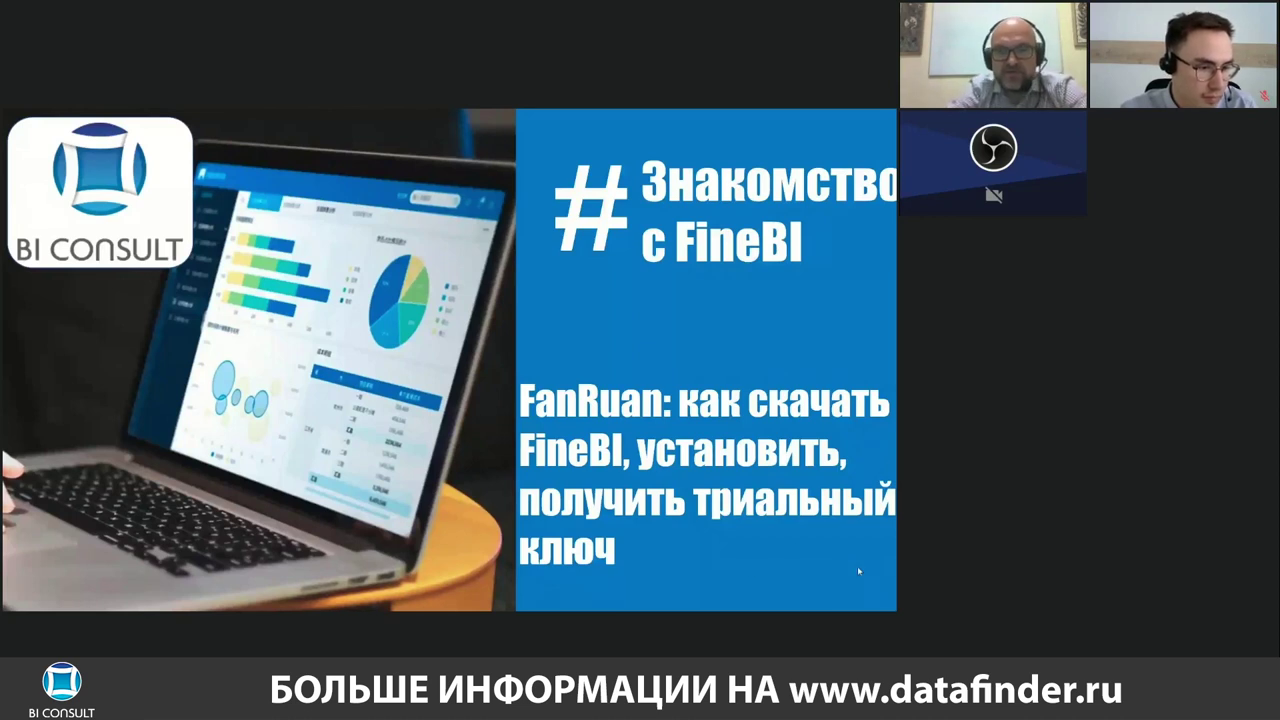
# Advance from the FineBI title slide to the FanRuan 2006–2020 timeline slide
pyautogui.press('Right')
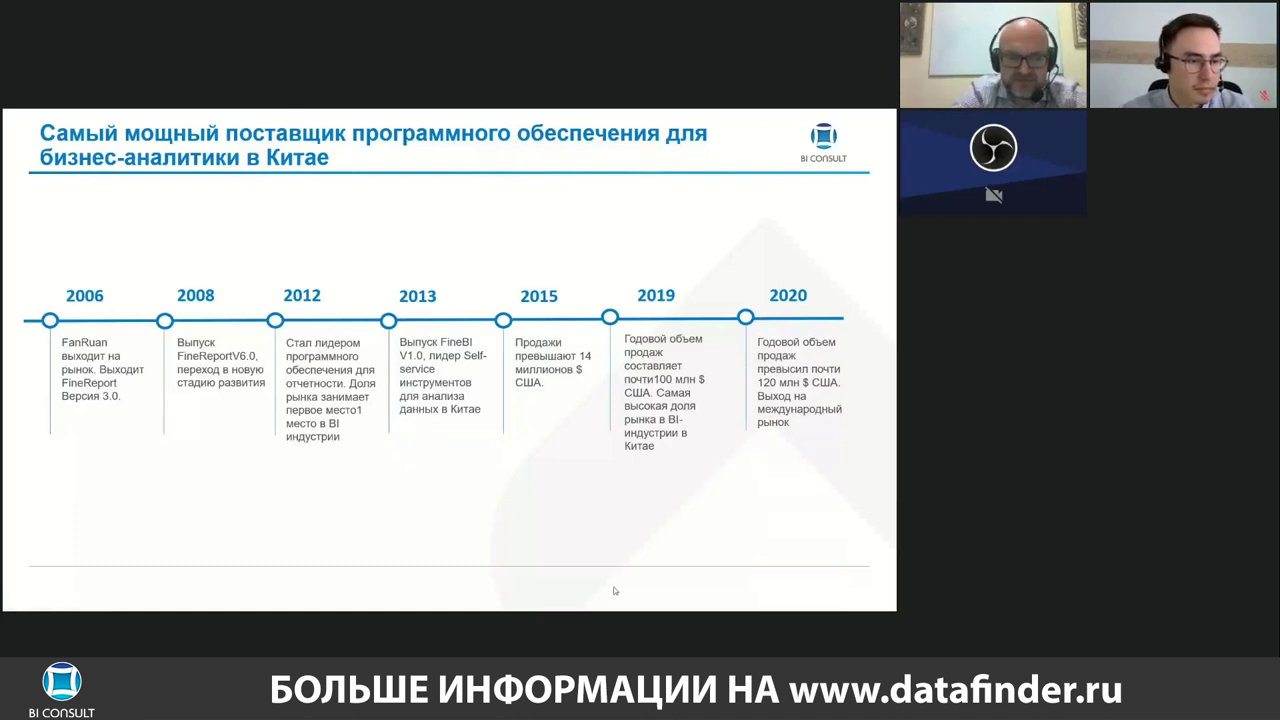
# Advance to the 'over 15,000 clients' slide with its regional map and logos
pyautogui.click(682, 584)
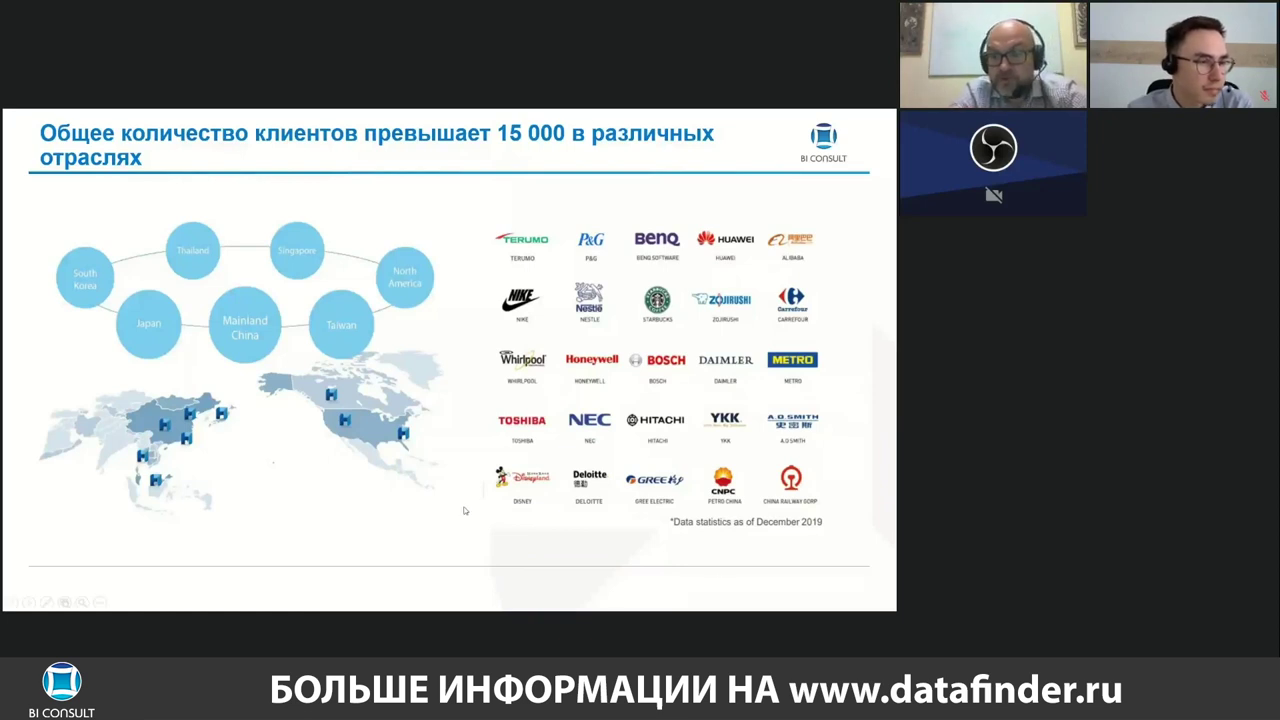
# Advance to the slide comparing FineReport and FineBI positioning, users and features
pyautogui.click(828, 551)
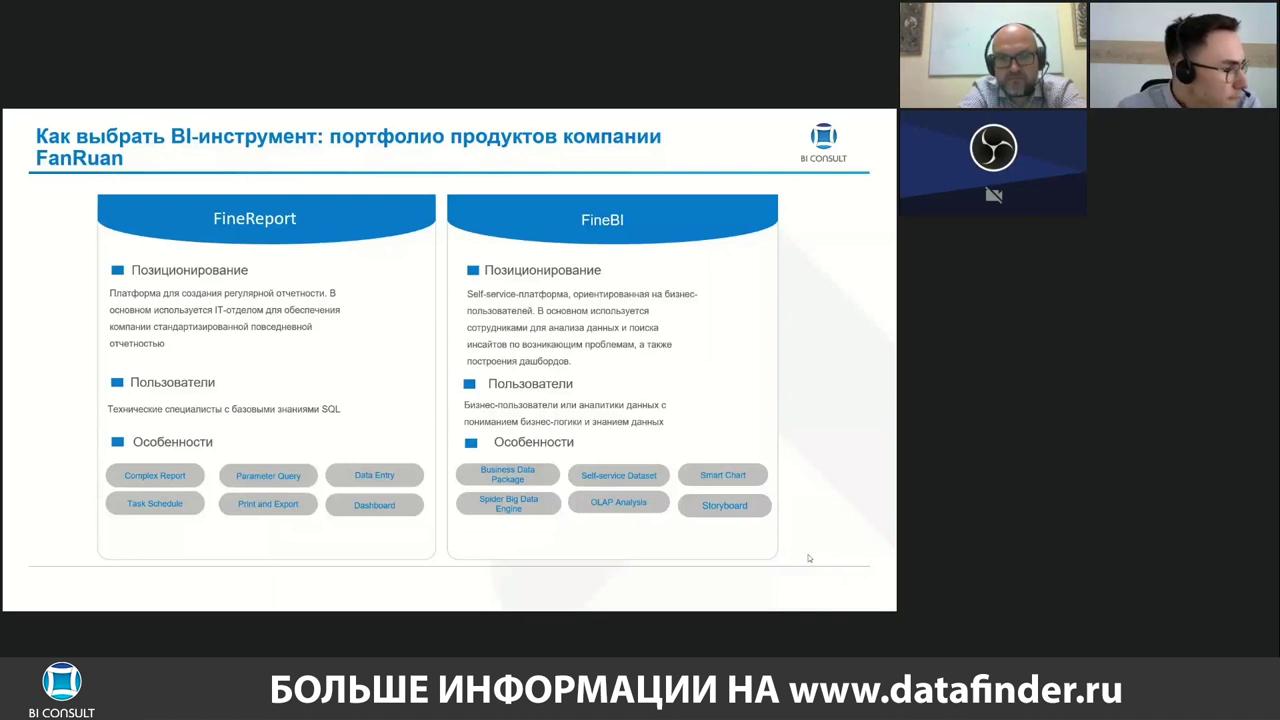
# Advance past product positioning to the Windows, Linux and Mac deployment requirements slide
pyautogui.click(809, 558)
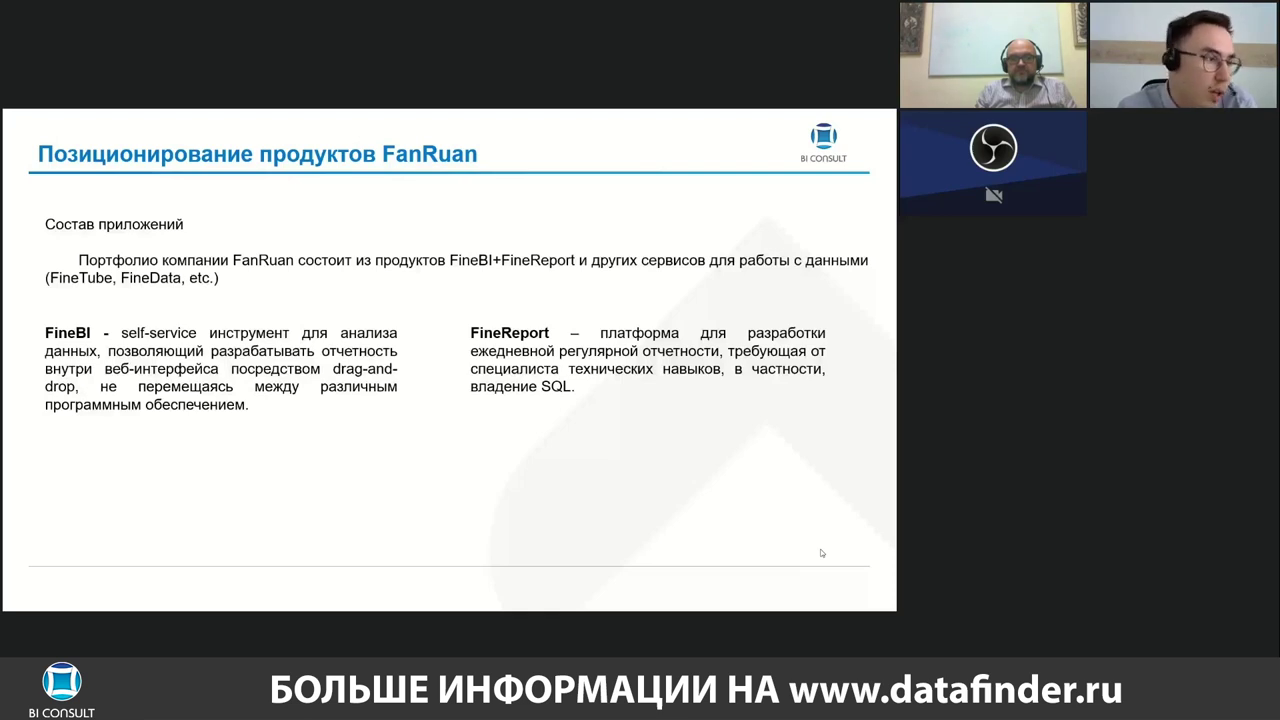
pyautogui.click(714, 566)
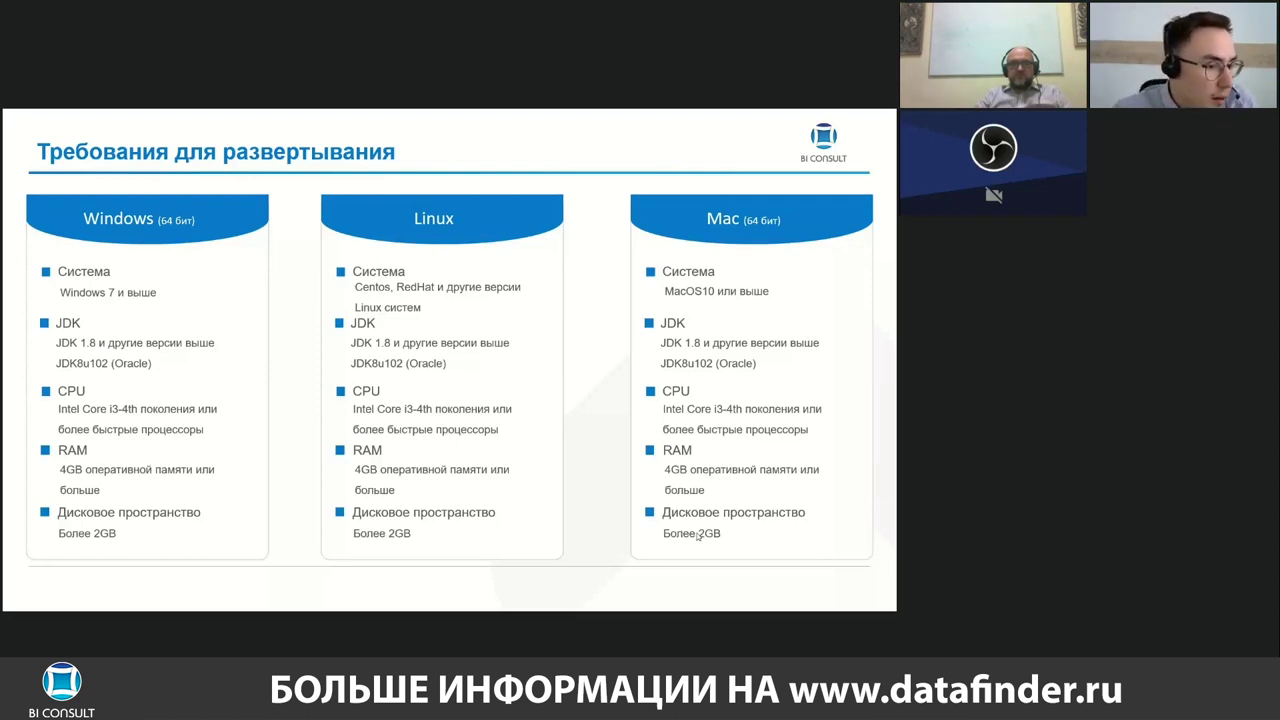
# Exit the PowerPoint slideshow and bring up Chrome showing the FineBI login page
pyautogui.click(750, 584)
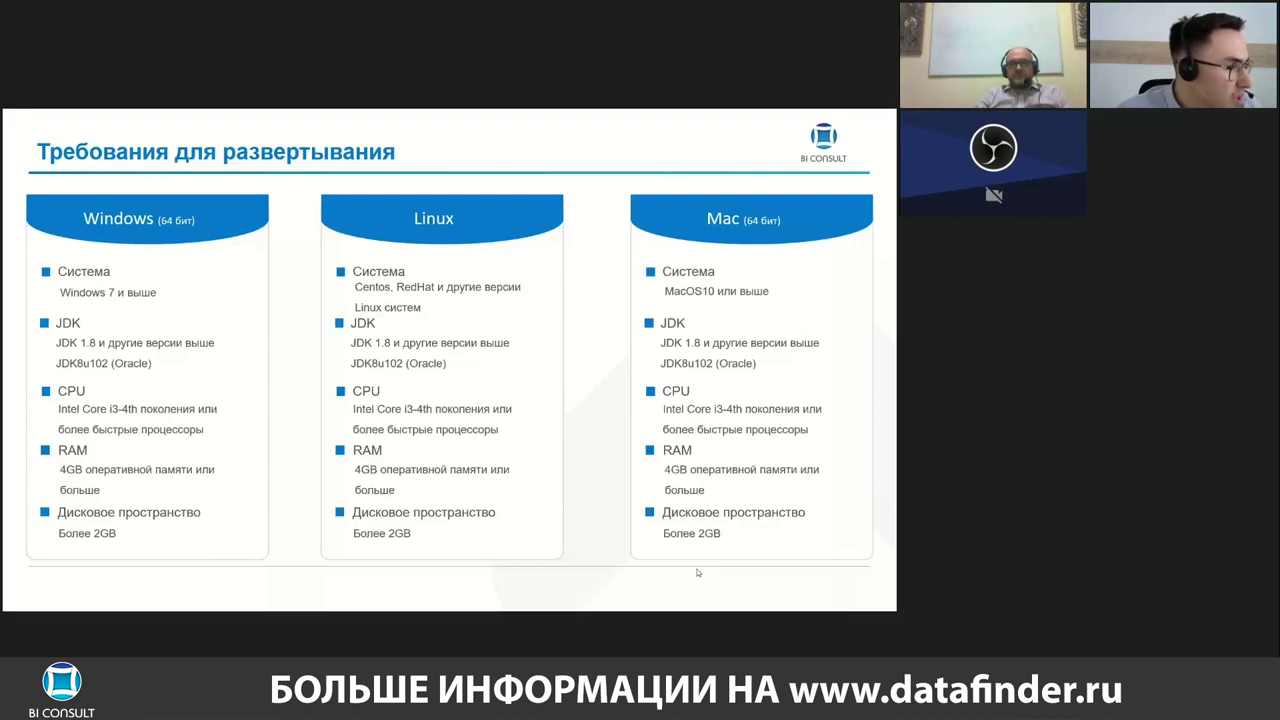
pyautogui.press('Escape')
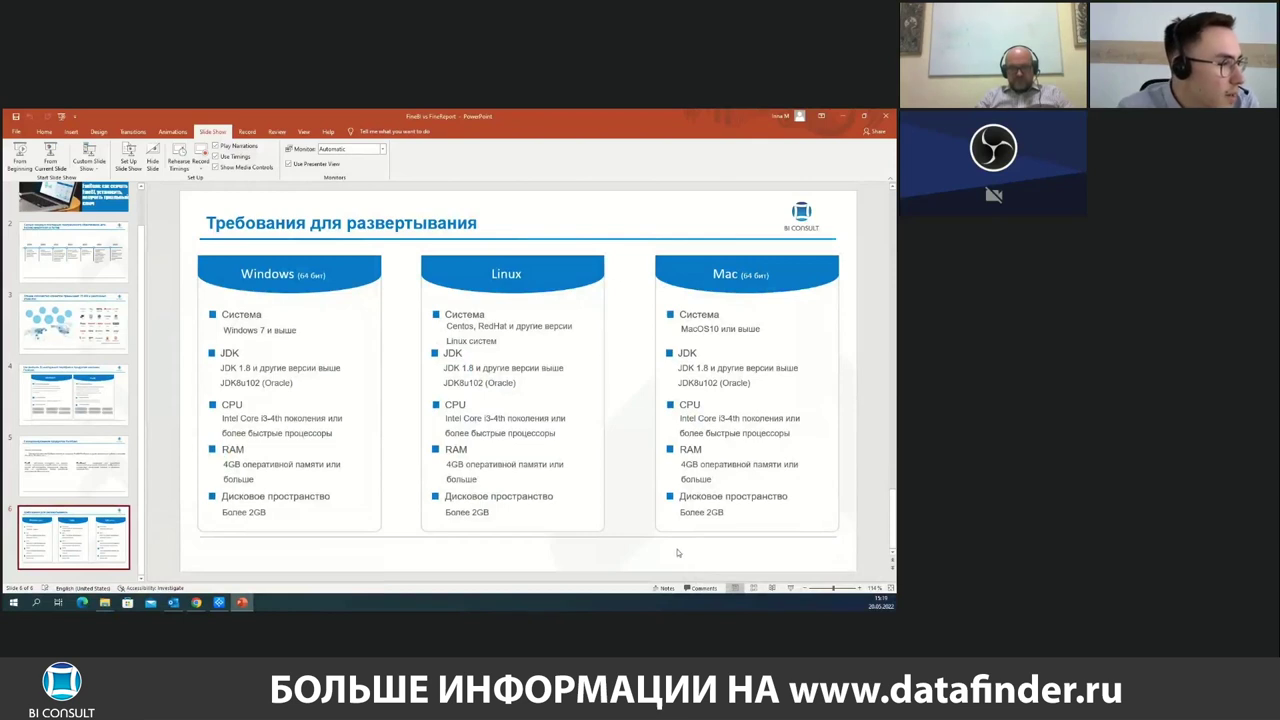
pyautogui.moveTo(195, 605)
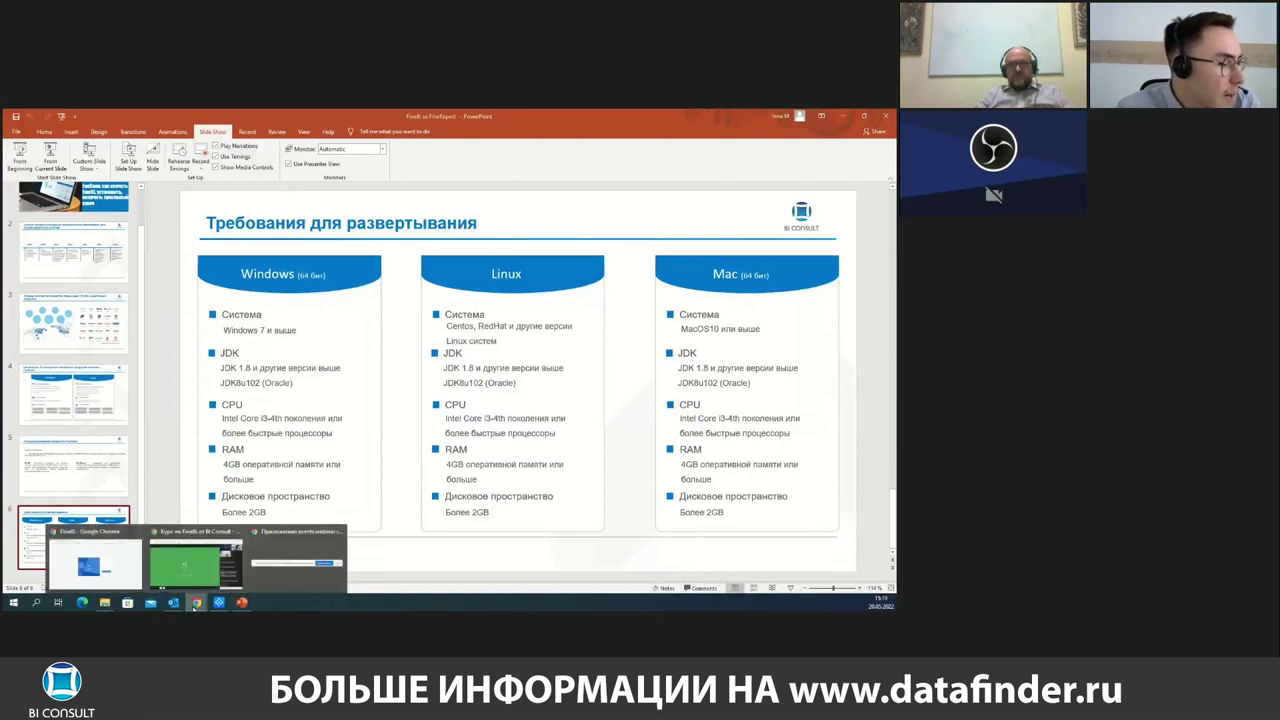
pyautogui.click(128, 554)
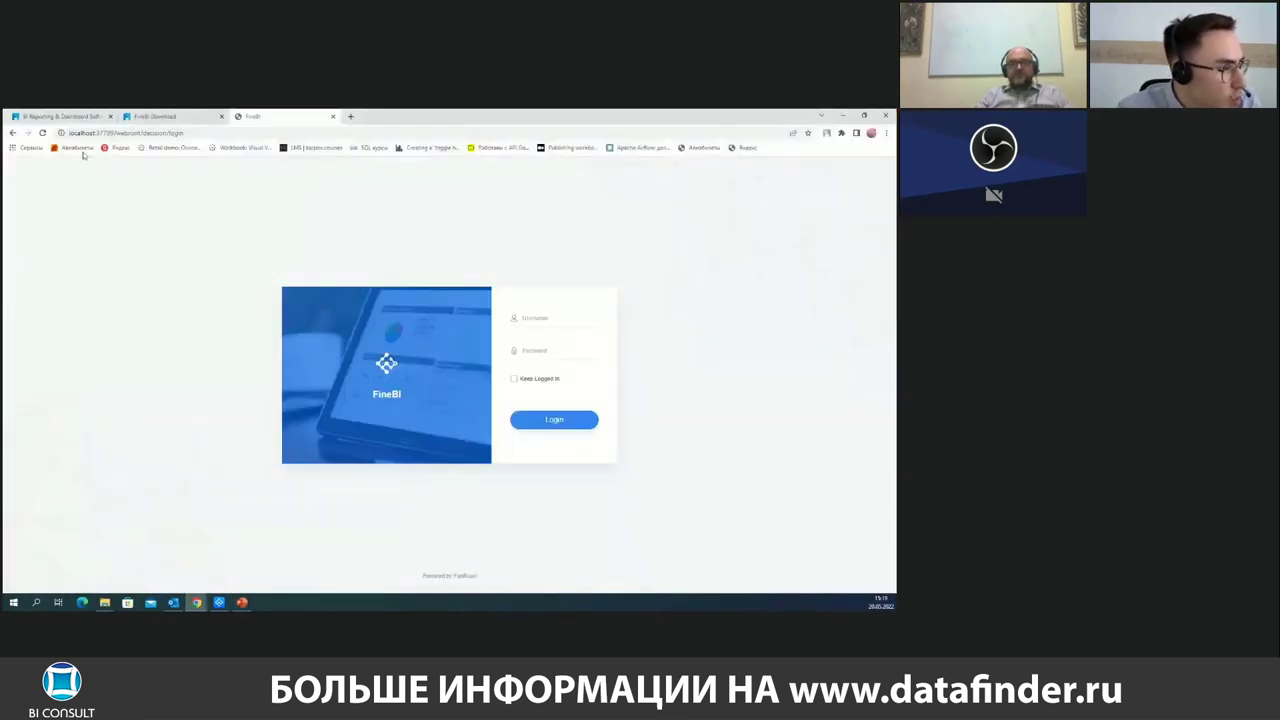
# Switch the browser to the FineReport website tab
pyautogui.click(62, 116)
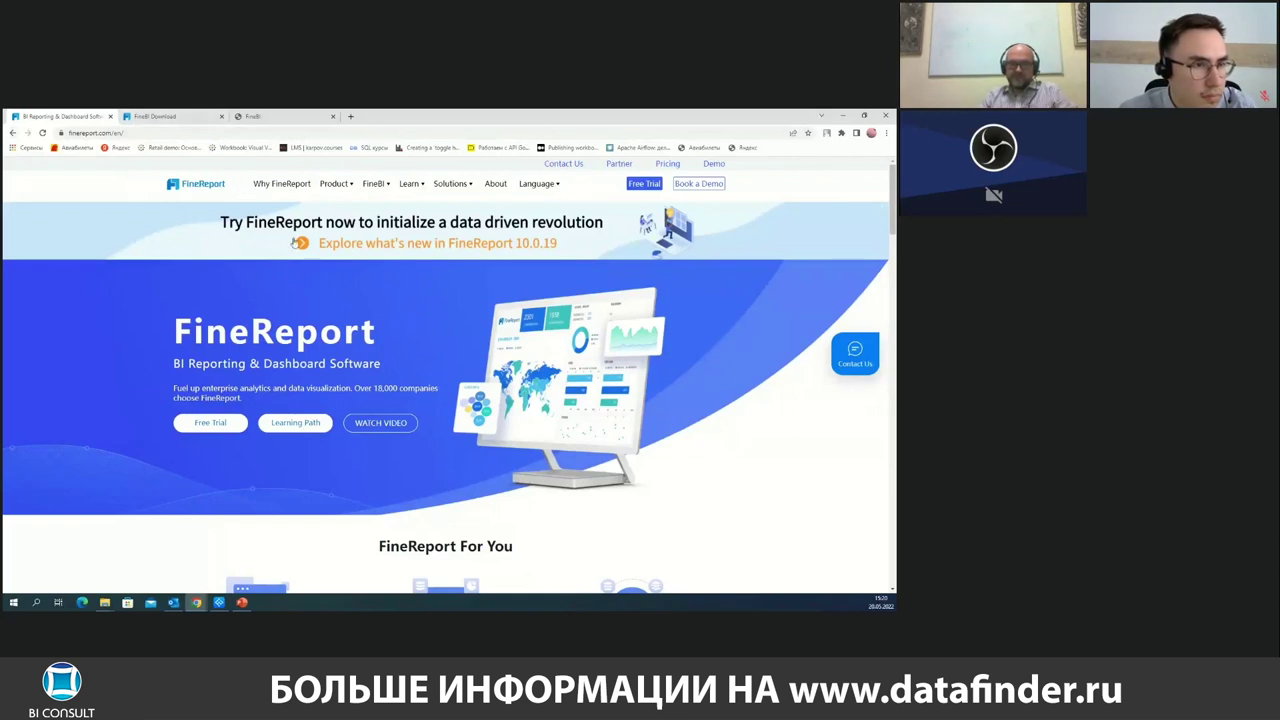
# Open FineBI > Download on the FineReport site to reach the Get FineBI Free form
pyautogui.moveTo(384, 188)
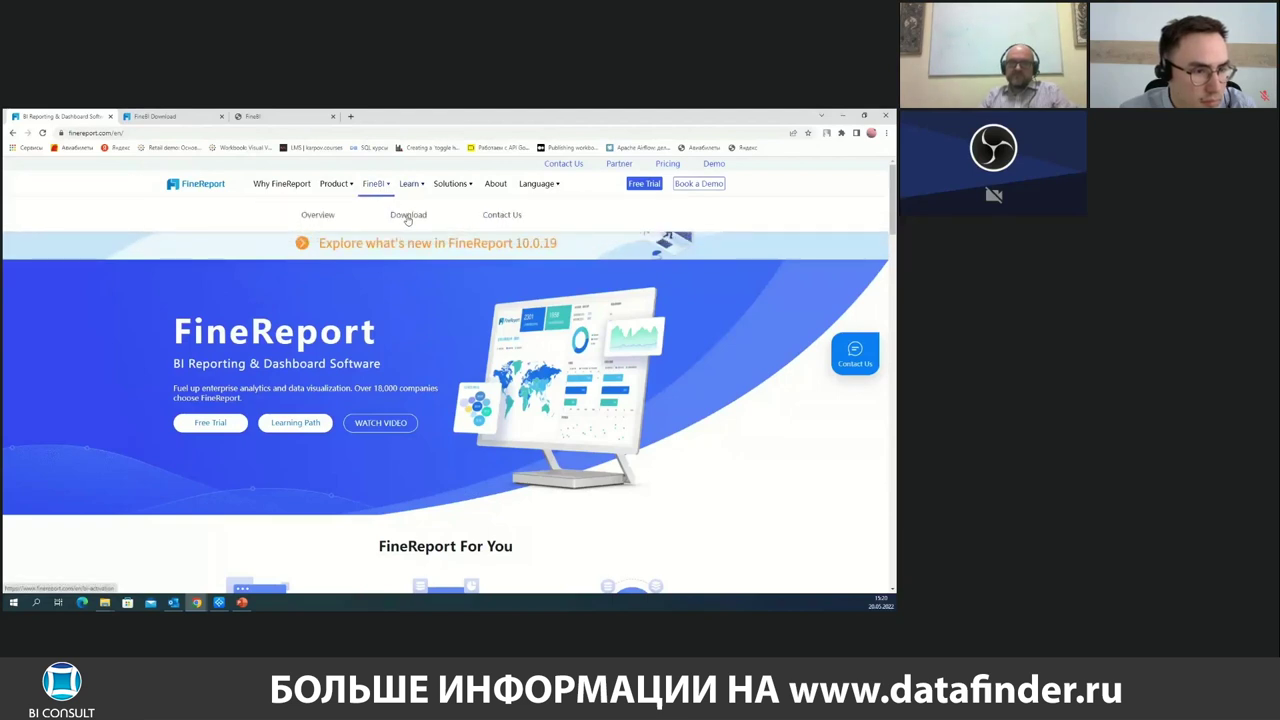
pyautogui.click(406, 217)
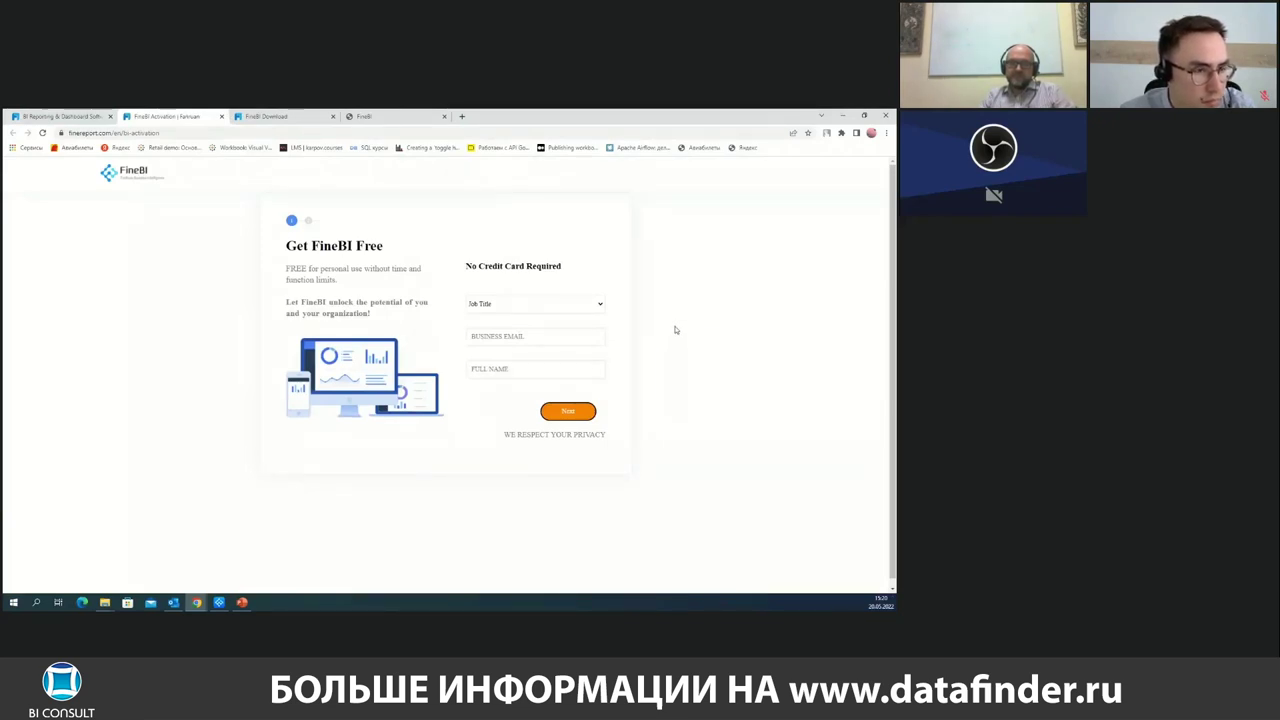
# Fill the Get FineBI Free form with IT Engineer job title, business e-mail and full name, and submit
pyautogui.click(604, 306)
pyautogui.click(591, 319)
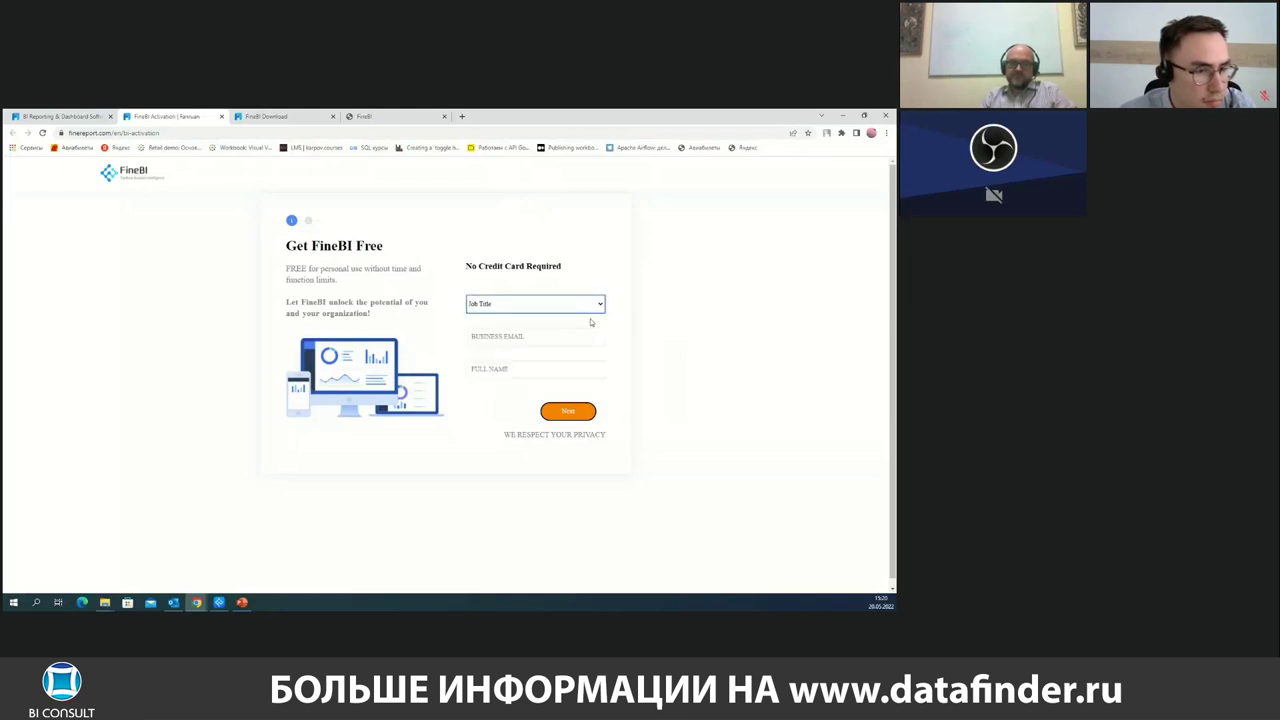
pyautogui.click(588, 336)
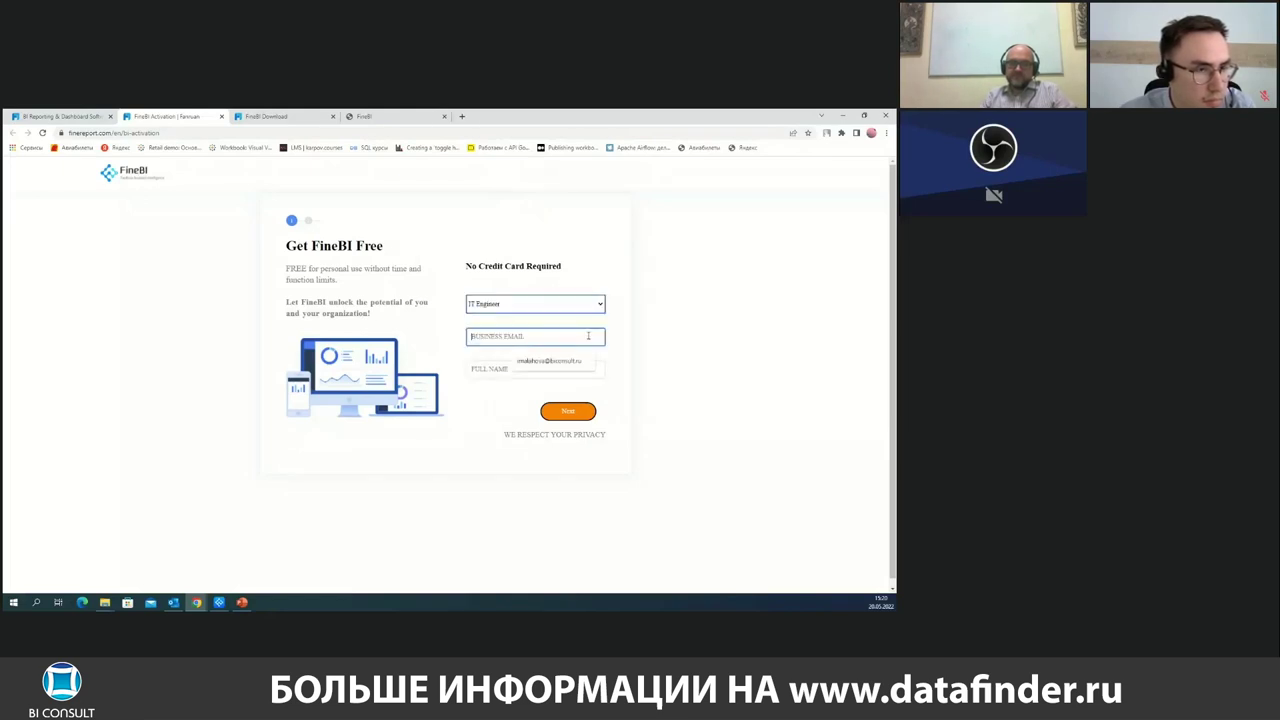
pyautogui.click(549, 360)
pyautogui.click(550, 370)
pyautogui.click(553, 394)
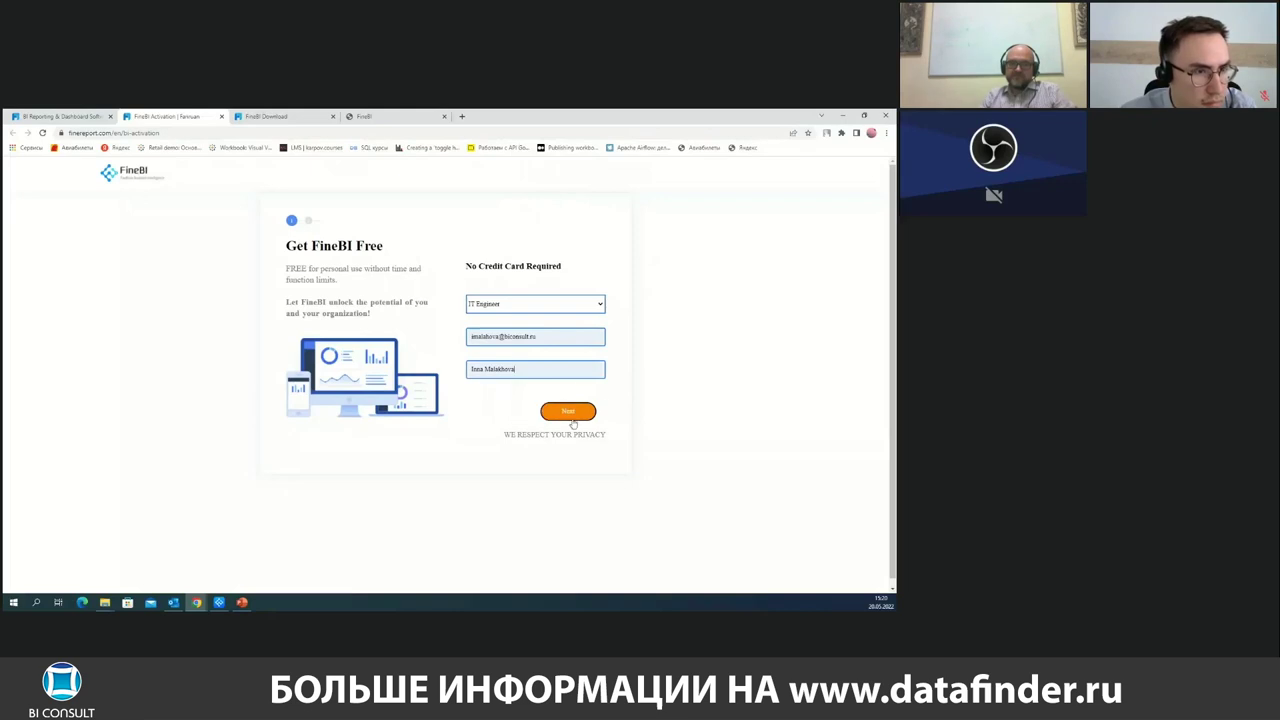
pyautogui.click(572, 411)
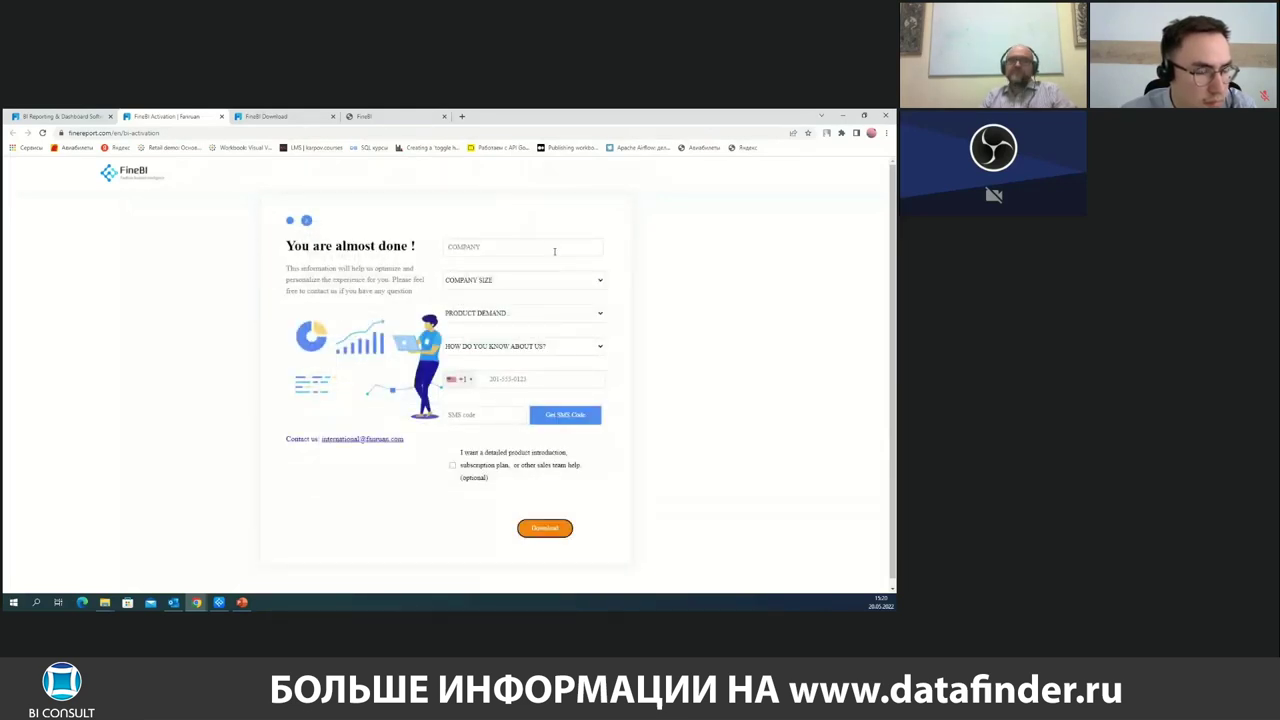
# Dismiss the Company Size list and view the FineBI Download tab with the activation code
pyautogui.click(595, 284)
pyautogui.click(729, 281)
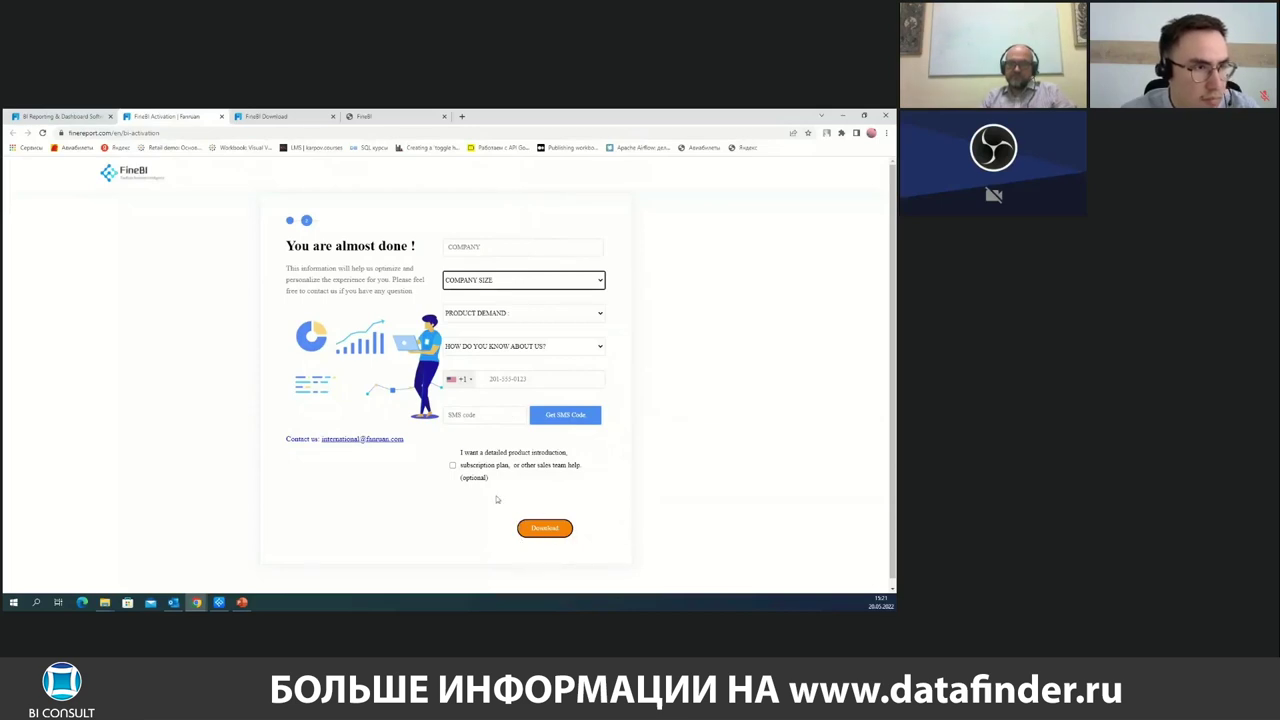
pyautogui.click(272, 117)
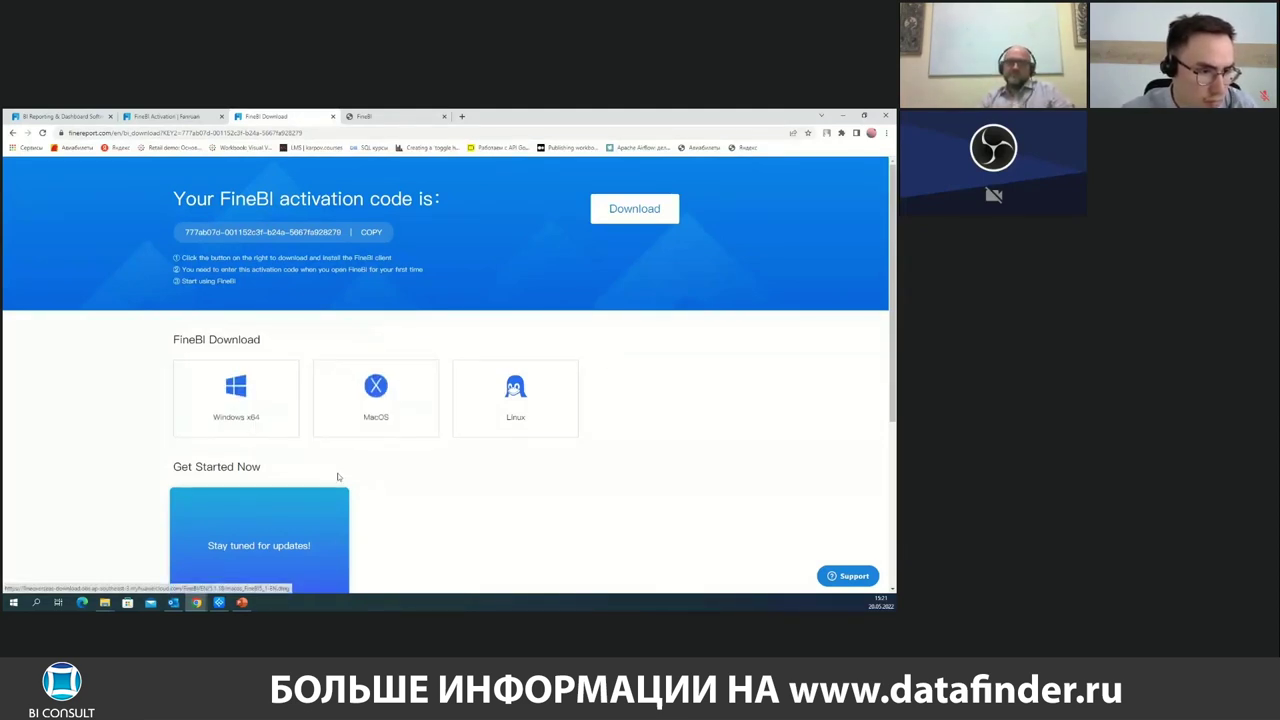
# Launch the windows-x64 FineBI installer from the FineBI folder in File Explorer
pyautogui.click(104, 602)
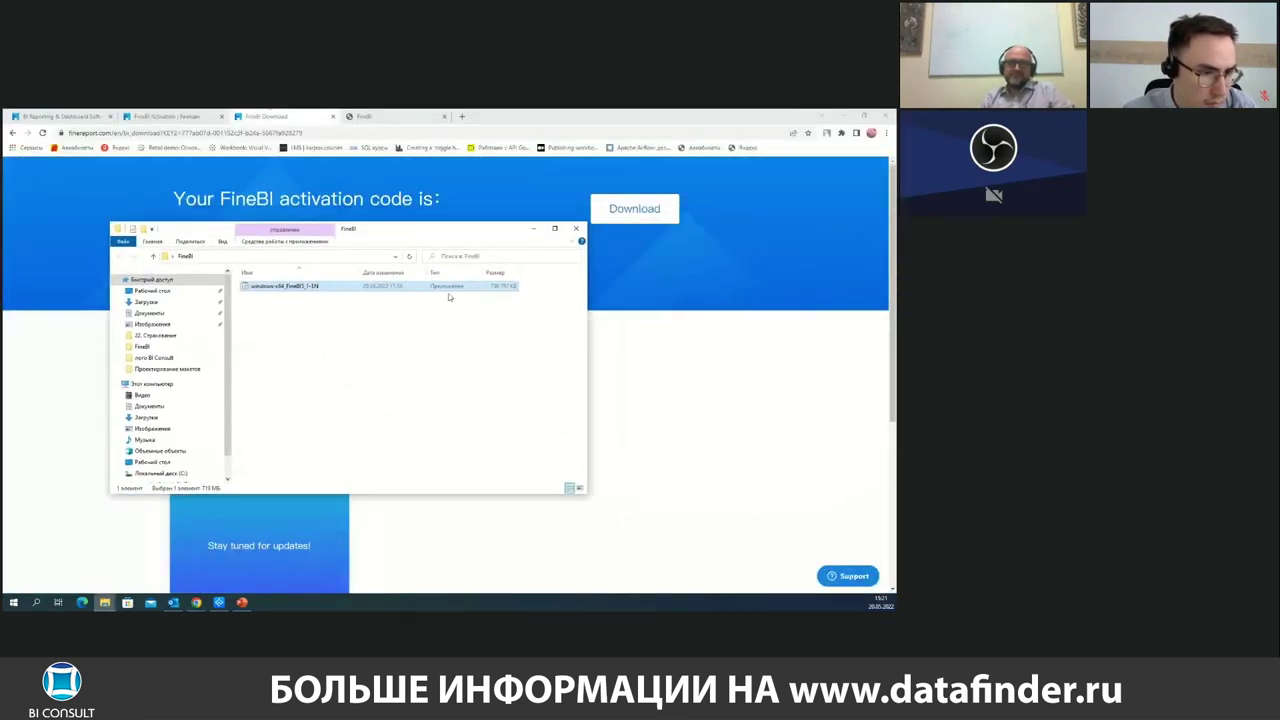
pyautogui.doubleClick(303, 287)
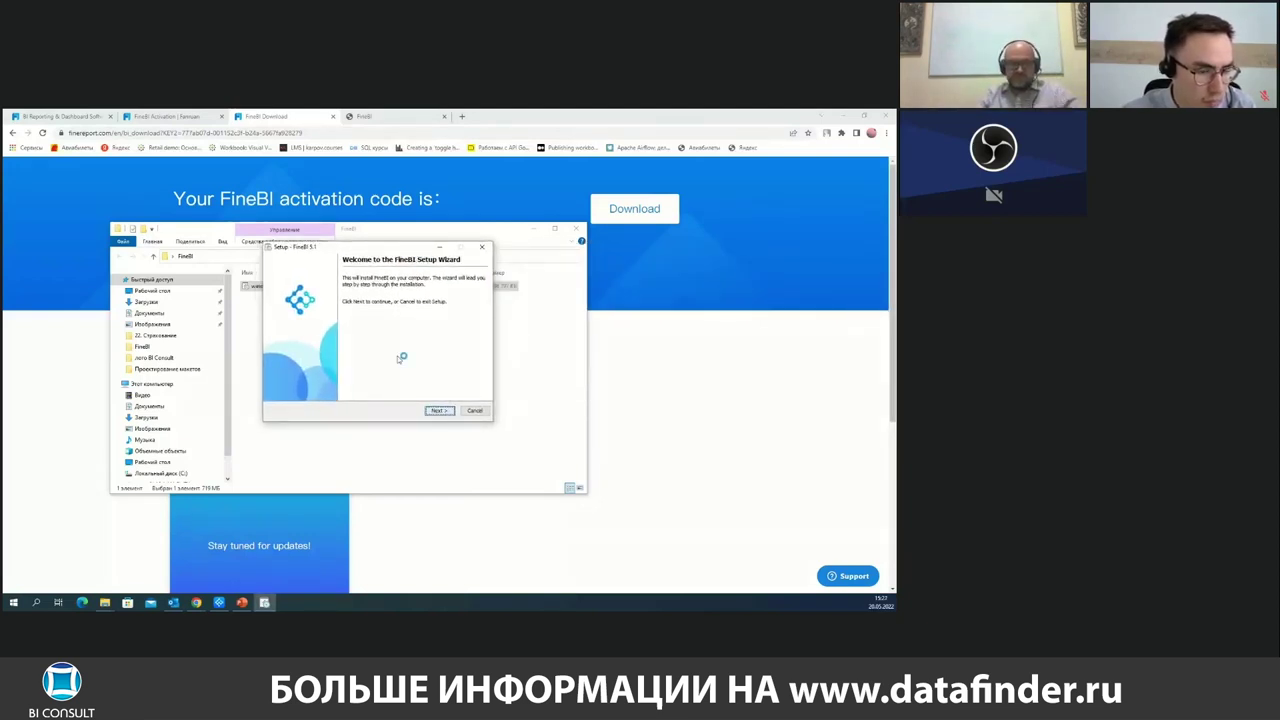
# Accept defaults through license, folder, memory and Start Menu pages, then cancel and exit setup
pyautogui.click(440, 411)
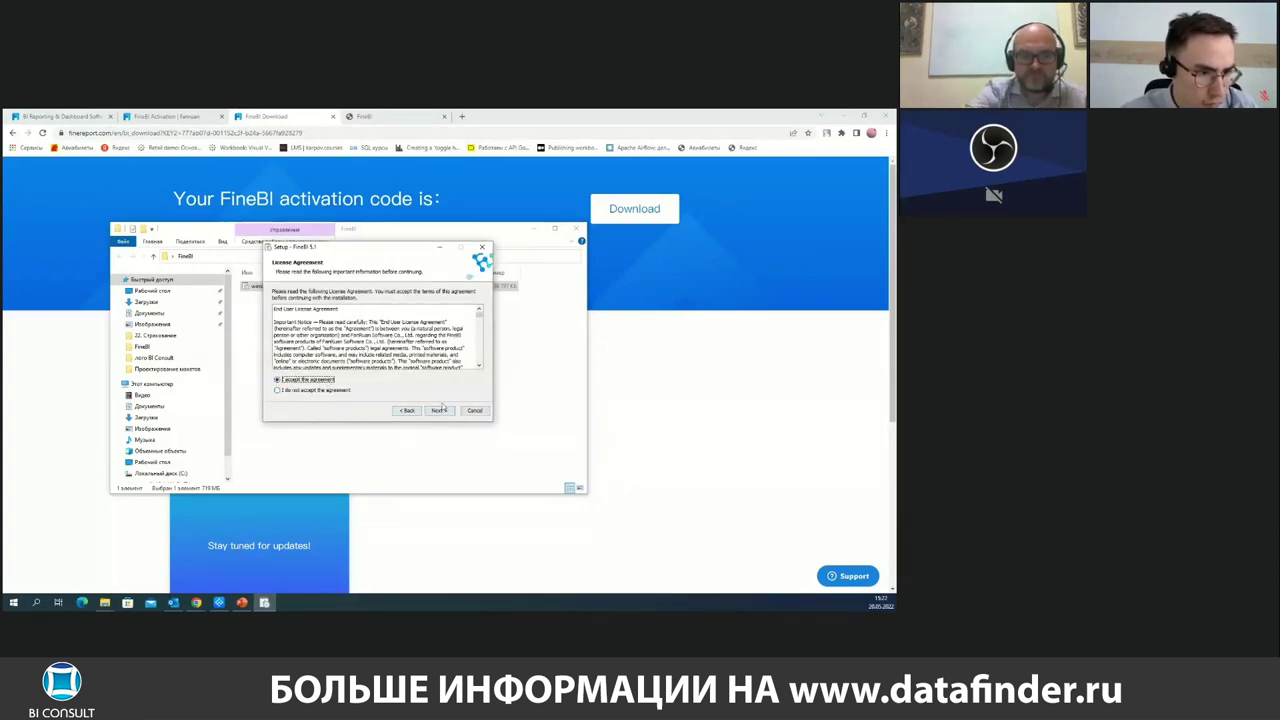
pyautogui.click(446, 411)
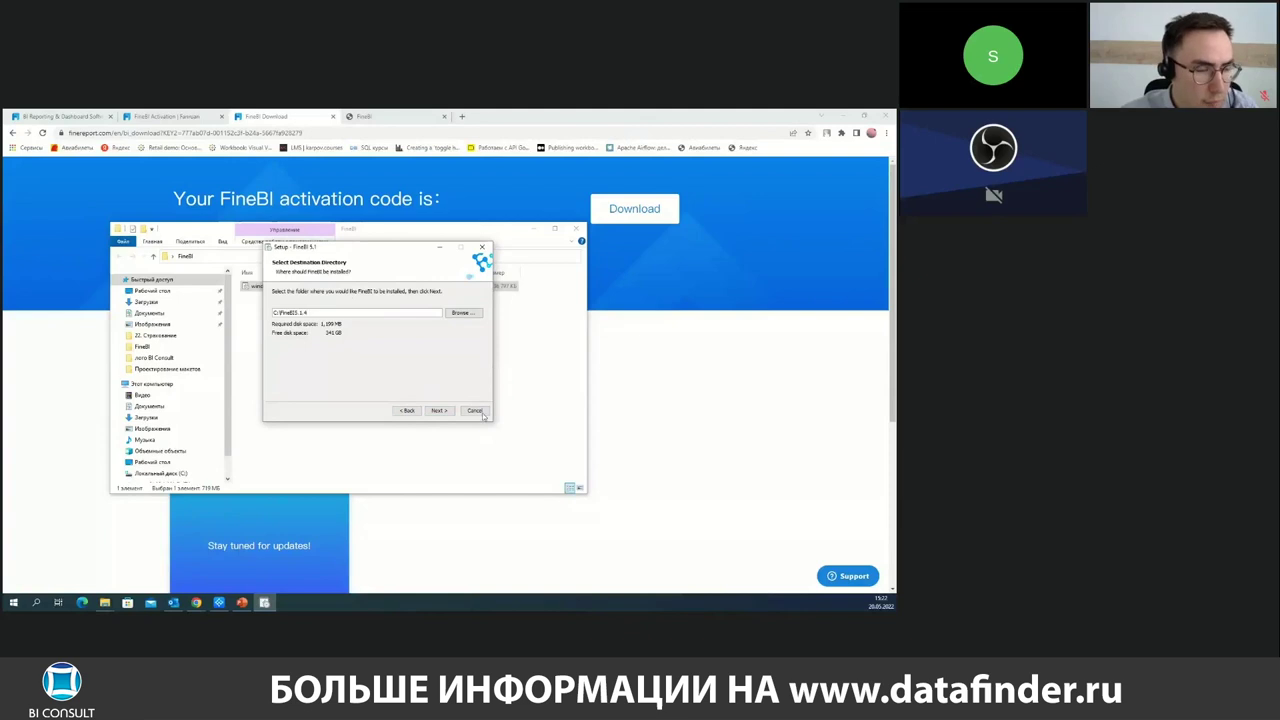
pyautogui.click(450, 411)
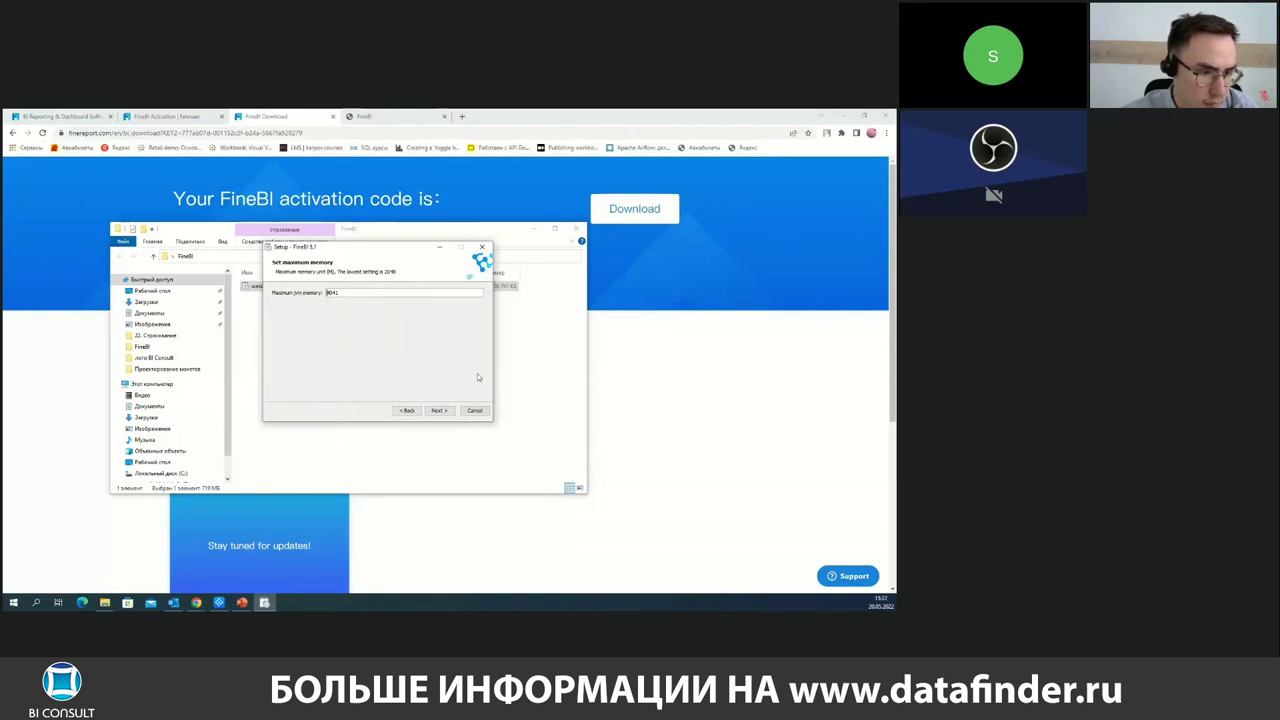
pyautogui.click(441, 410)
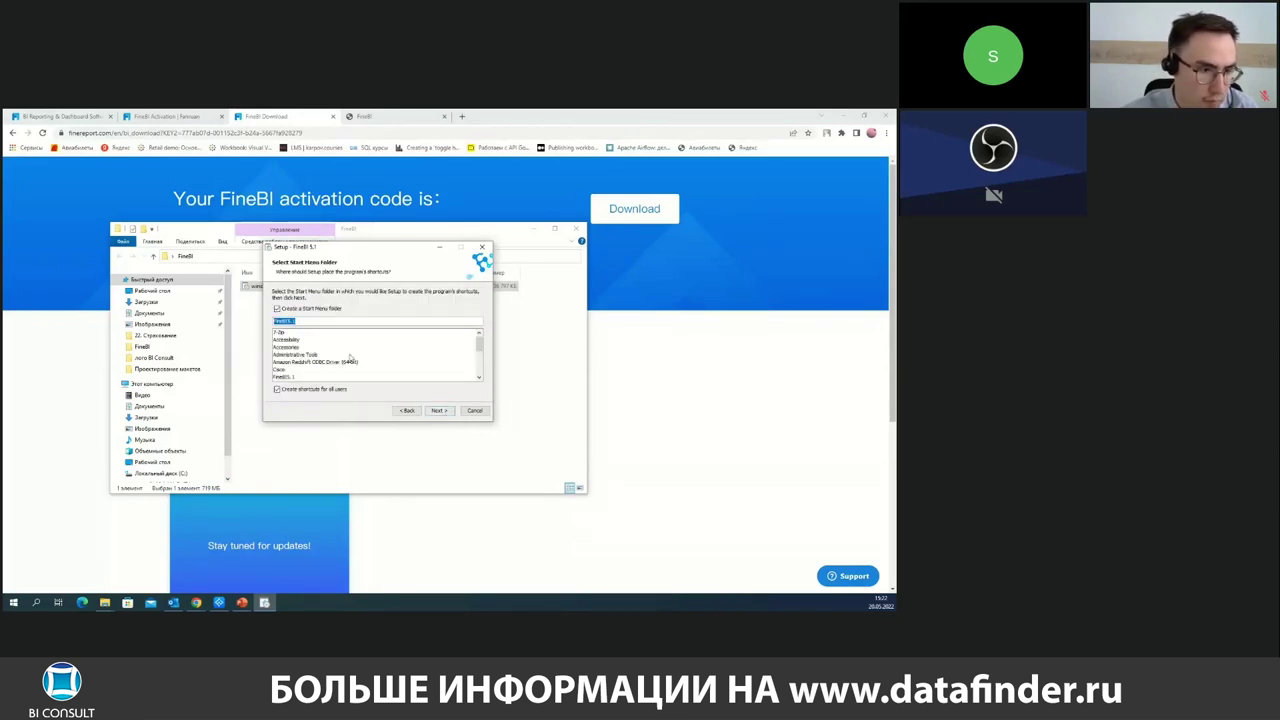
pyautogui.click(440, 412)
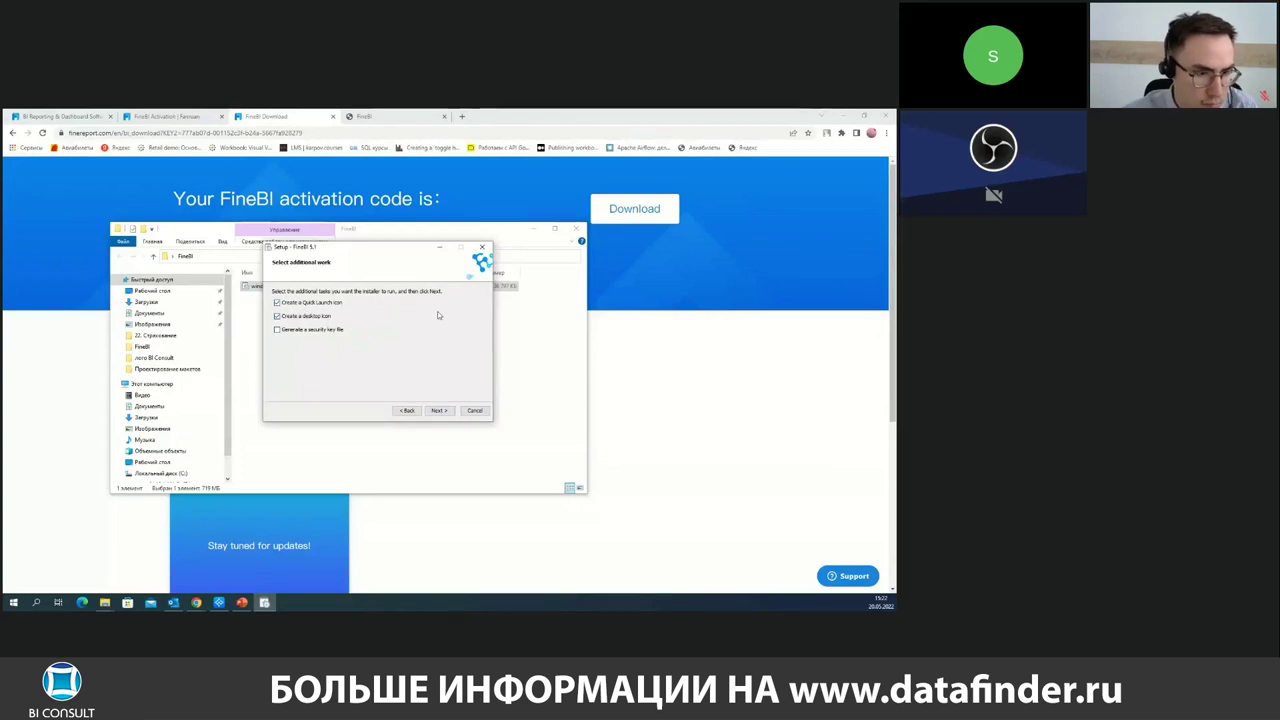
pyautogui.click(481, 413)
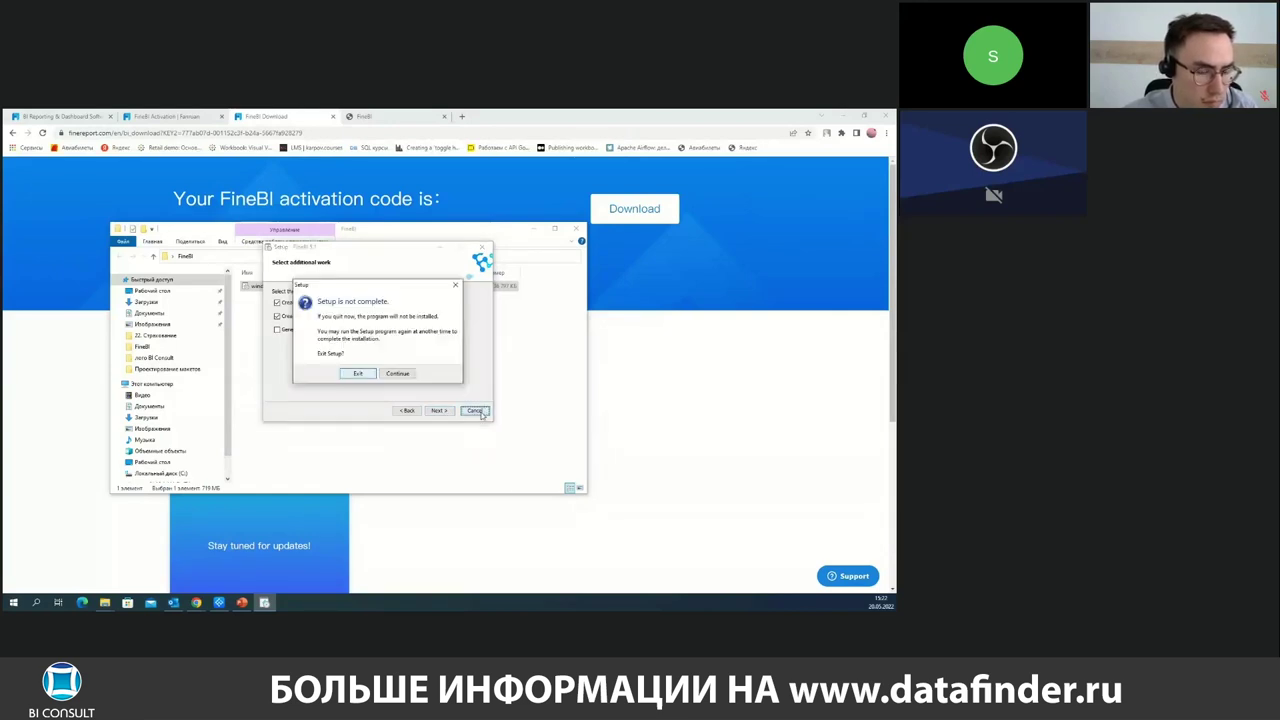
pyautogui.click(364, 380)
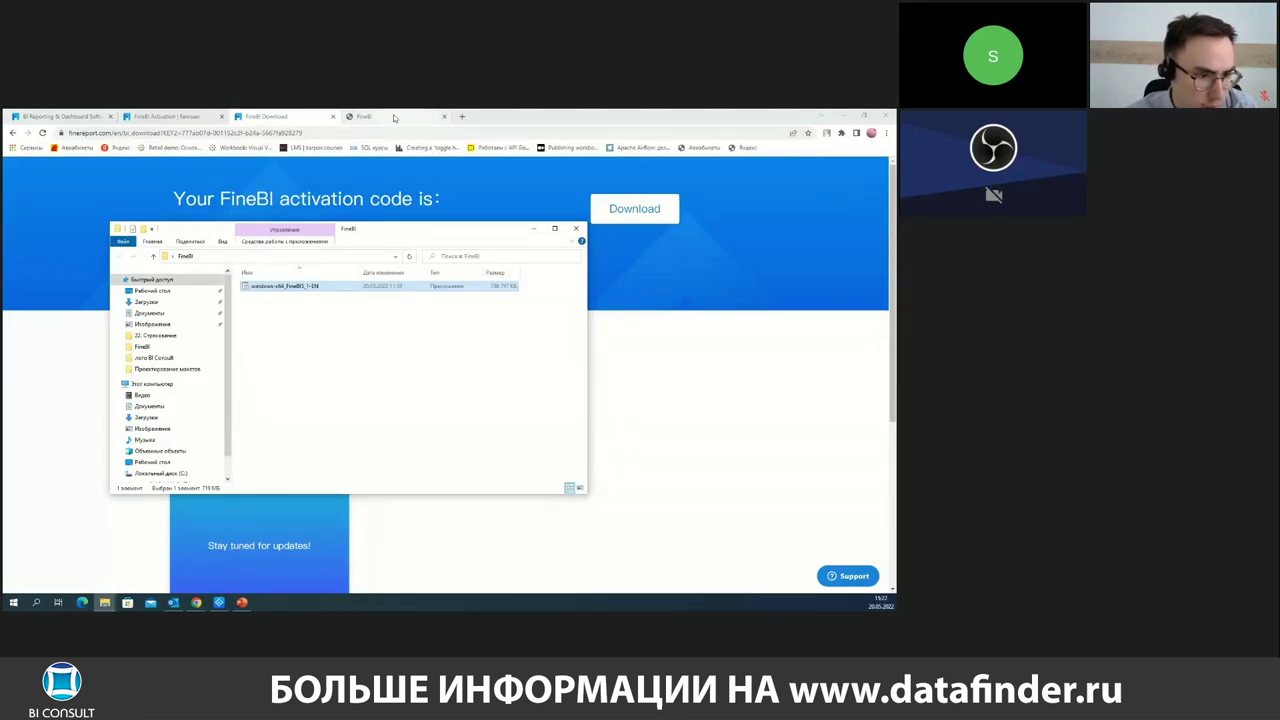
# Sign in to the local FineBI server with the account credentials to reach the Demo Russia dashboard
pyautogui.click(394, 118)
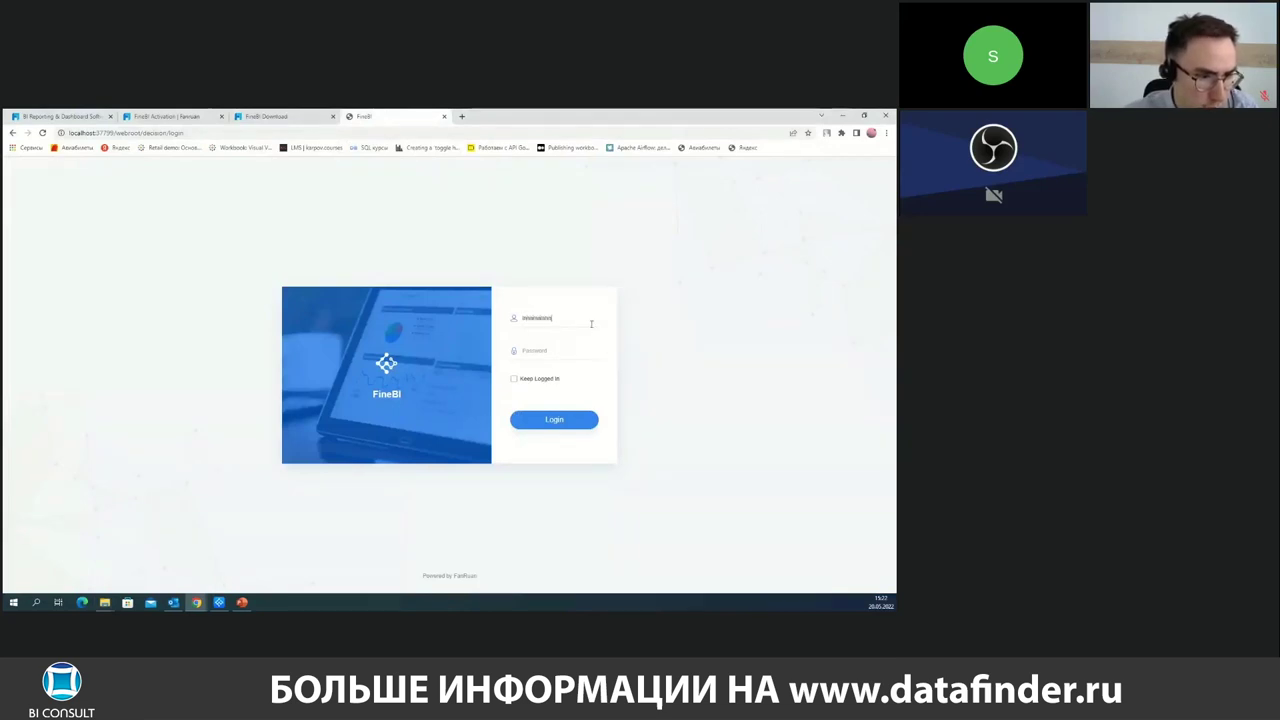
pyautogui.write('mova1')
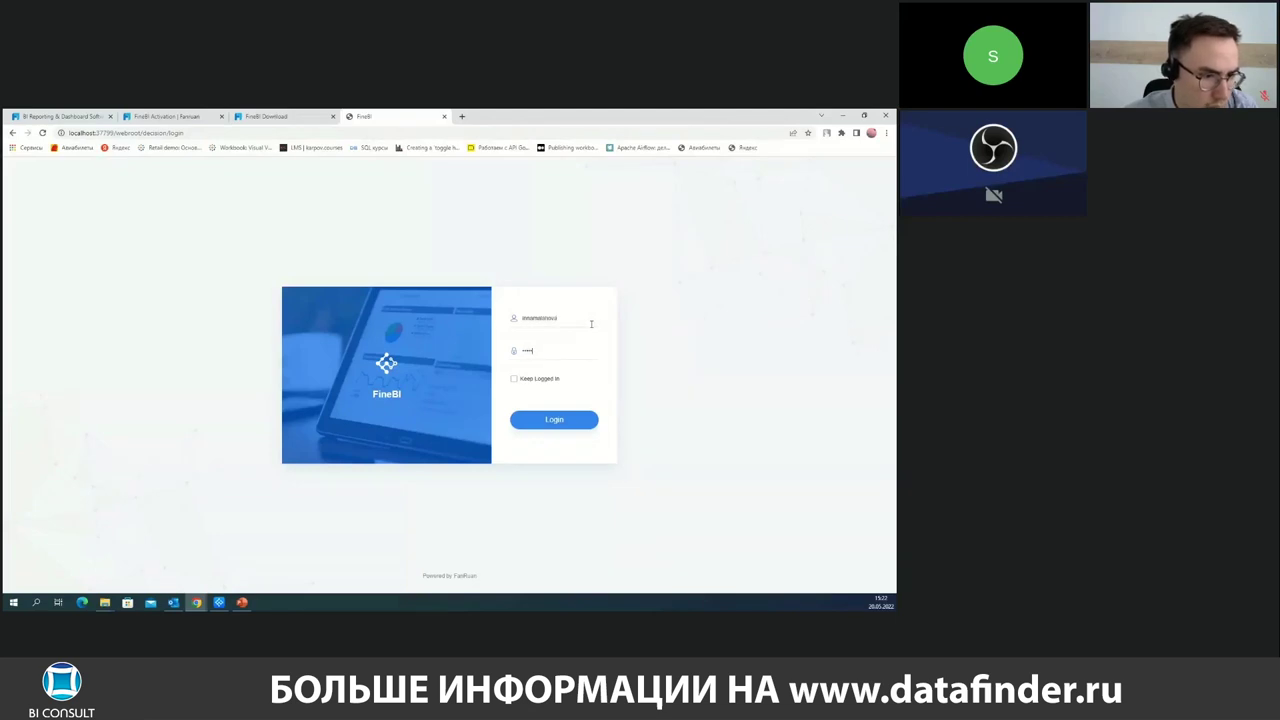
pyautogui.press('Return')
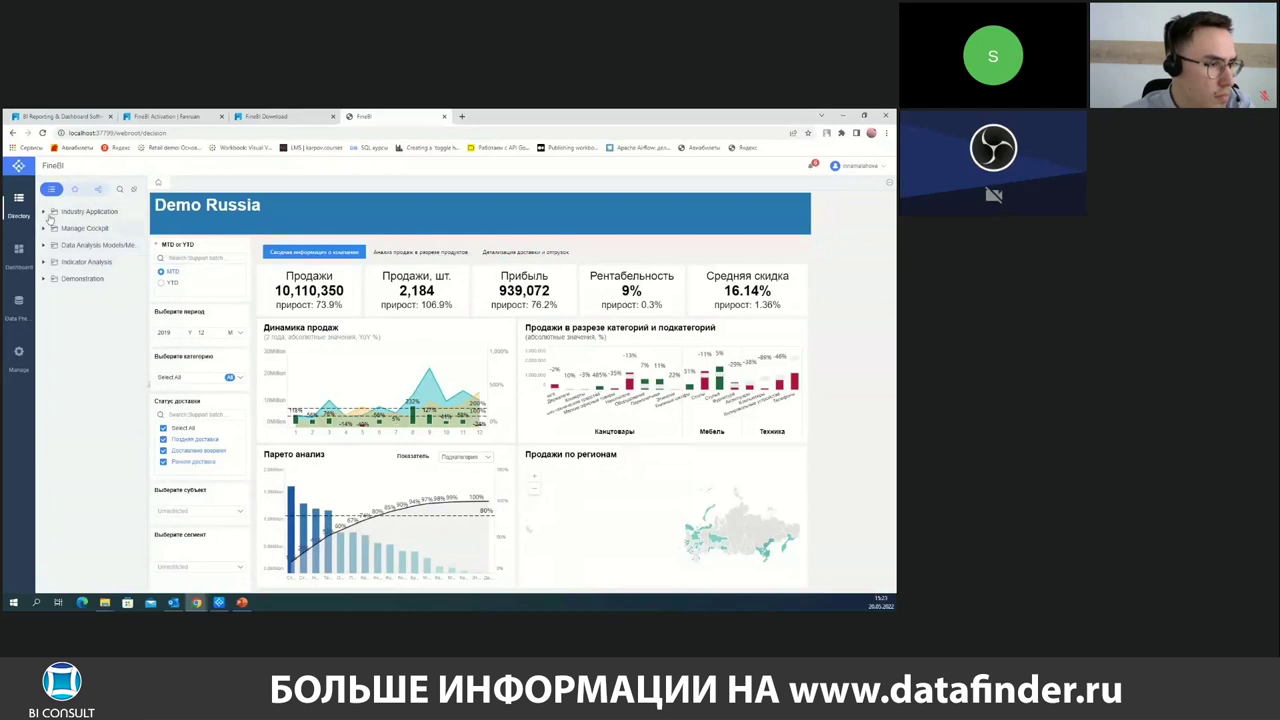
# Expand Industry Application in the Directory to show Bank Financial and Transportation Logistics
pyautogui.click(43, 212)
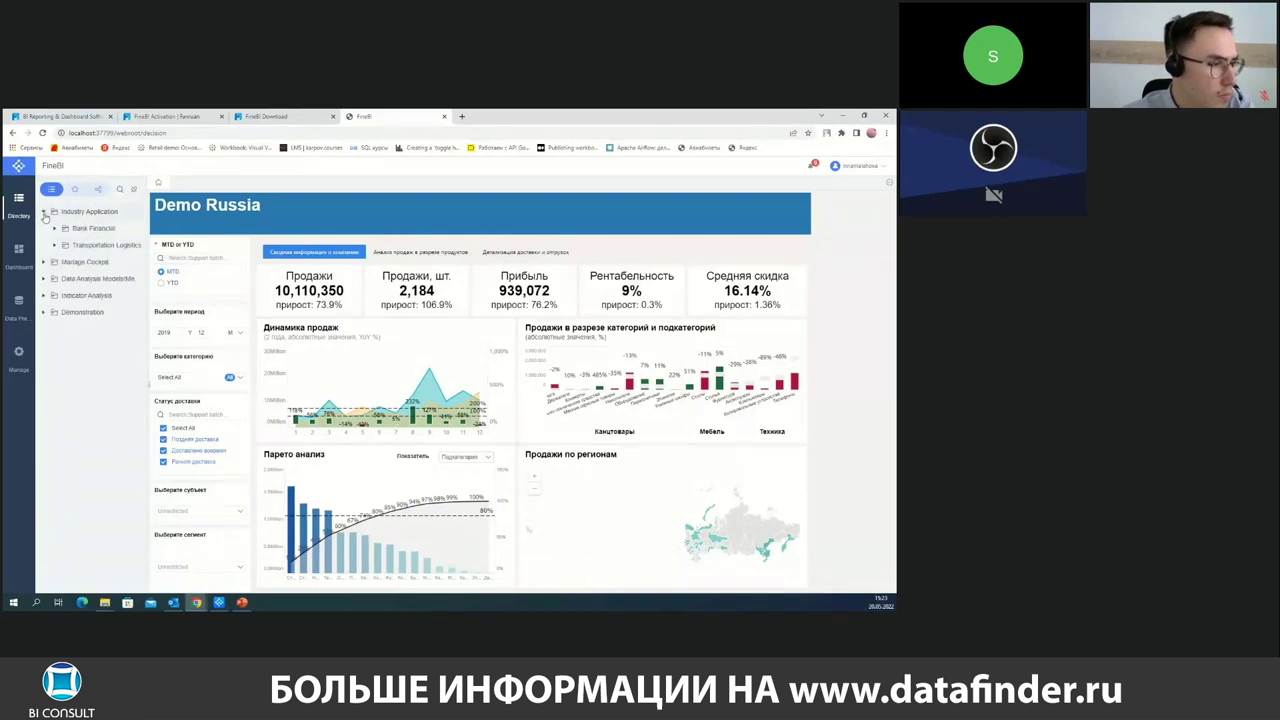
# Open the Bank Financial Loan Default Risk dashboard and expand the Demonstration folder
pyautogui.click(54, 228)
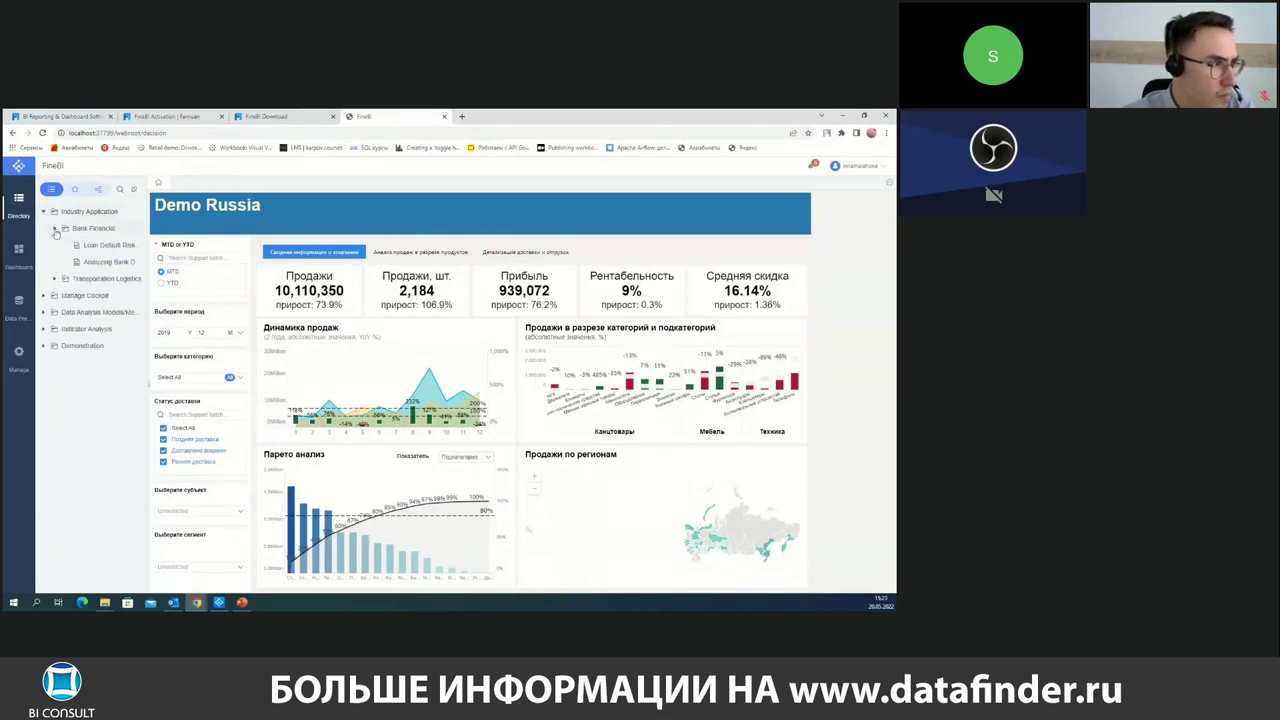
pyautogui.click(109, 246)
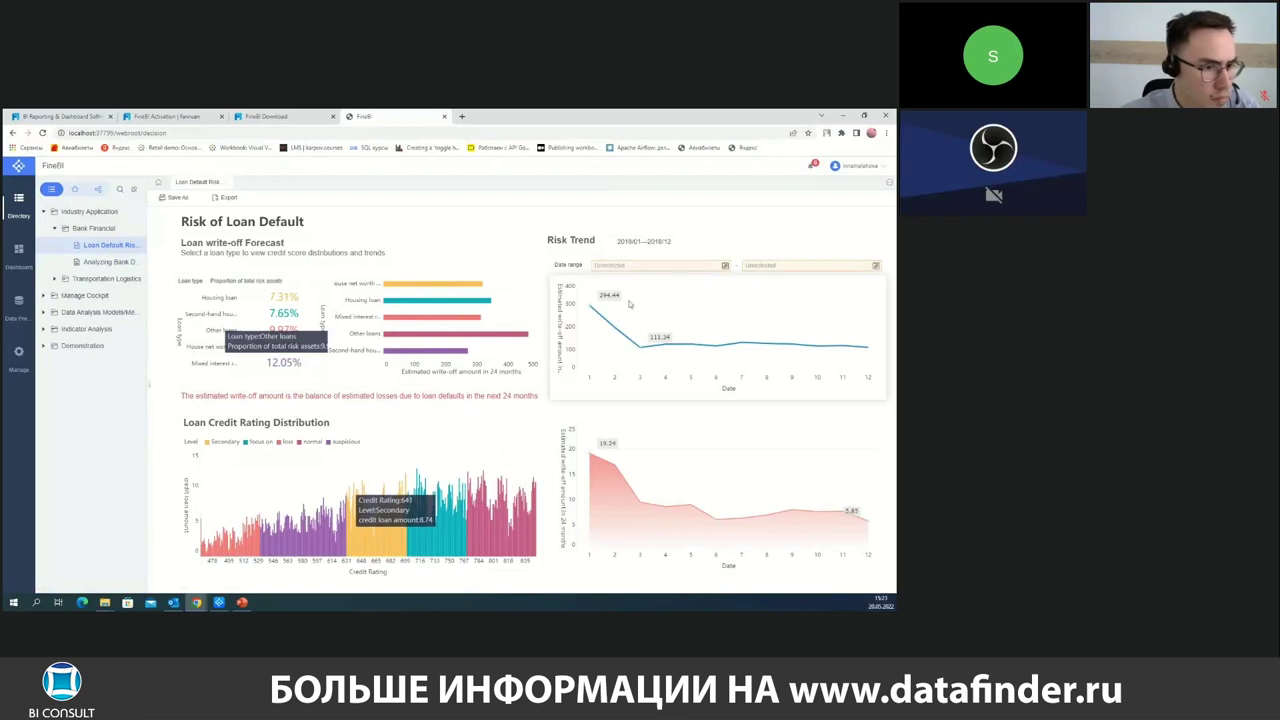
pyautogui.click(43, 345)
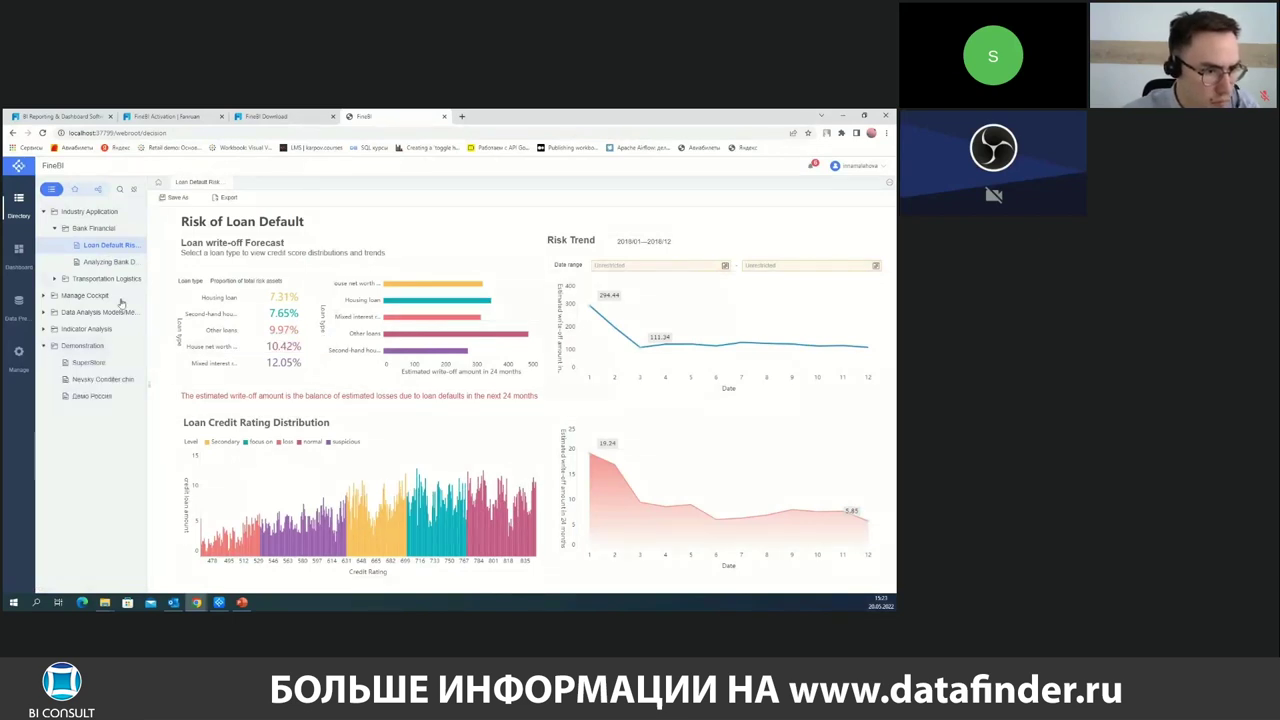
# Open and scroll through the SuperStore dashboard, then show the Dashboard management list
pyautogui.click(91, 365)
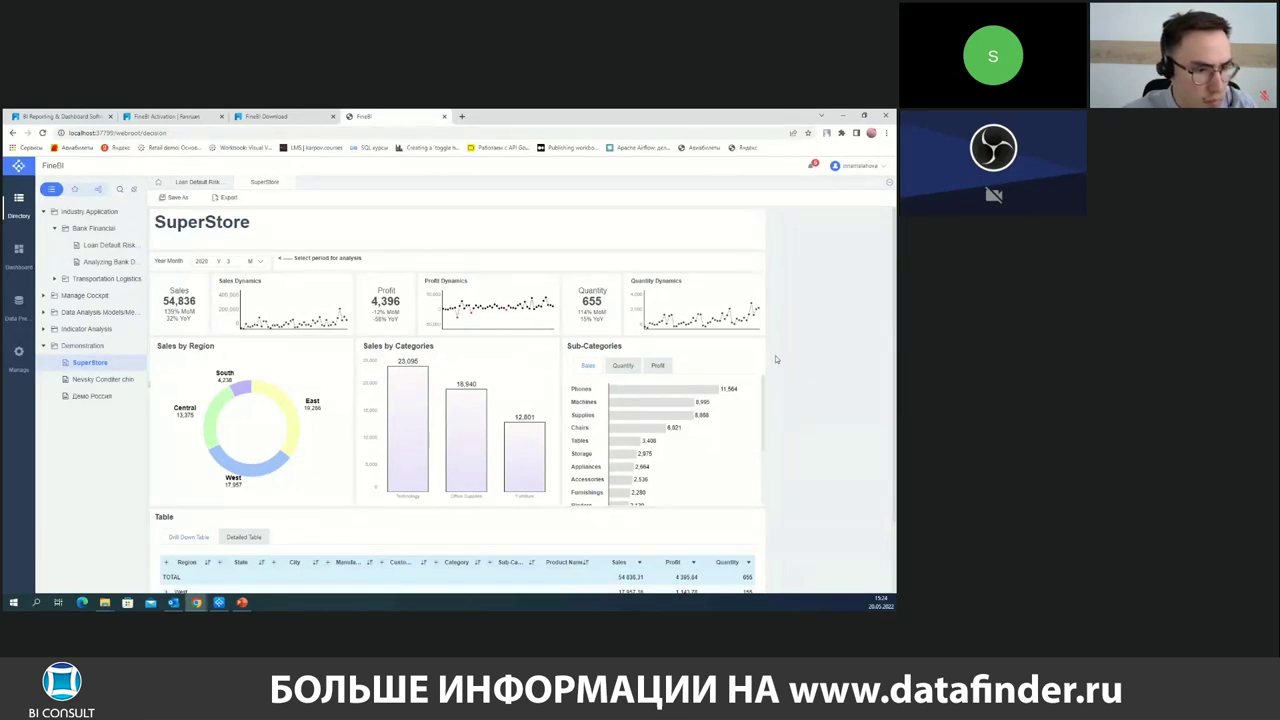
pyautogui.scroll(-1, 821, 395)
pyautogui.scroll(1, 821, 395)
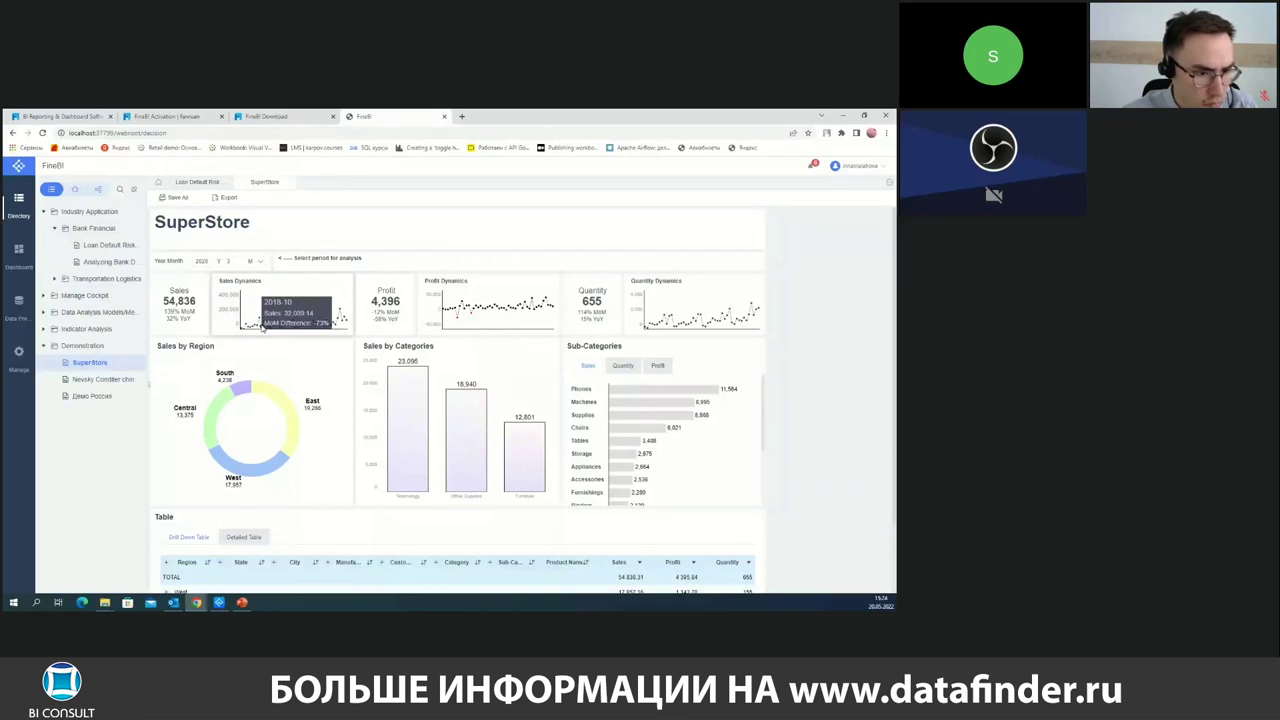
pyautogui.click(9, 254)
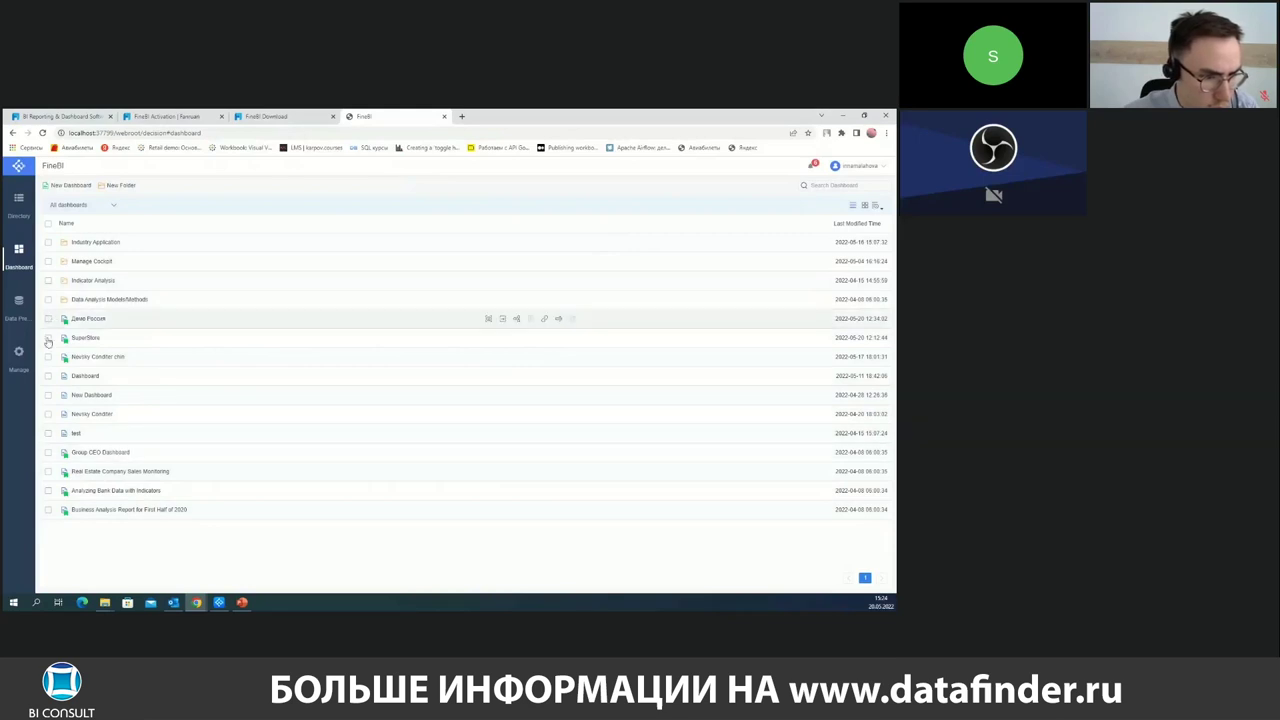
# Expand the Webinar, Superstore and Анализ продаж dataset groups, then go to system management
pyautogui.click(17, 311)
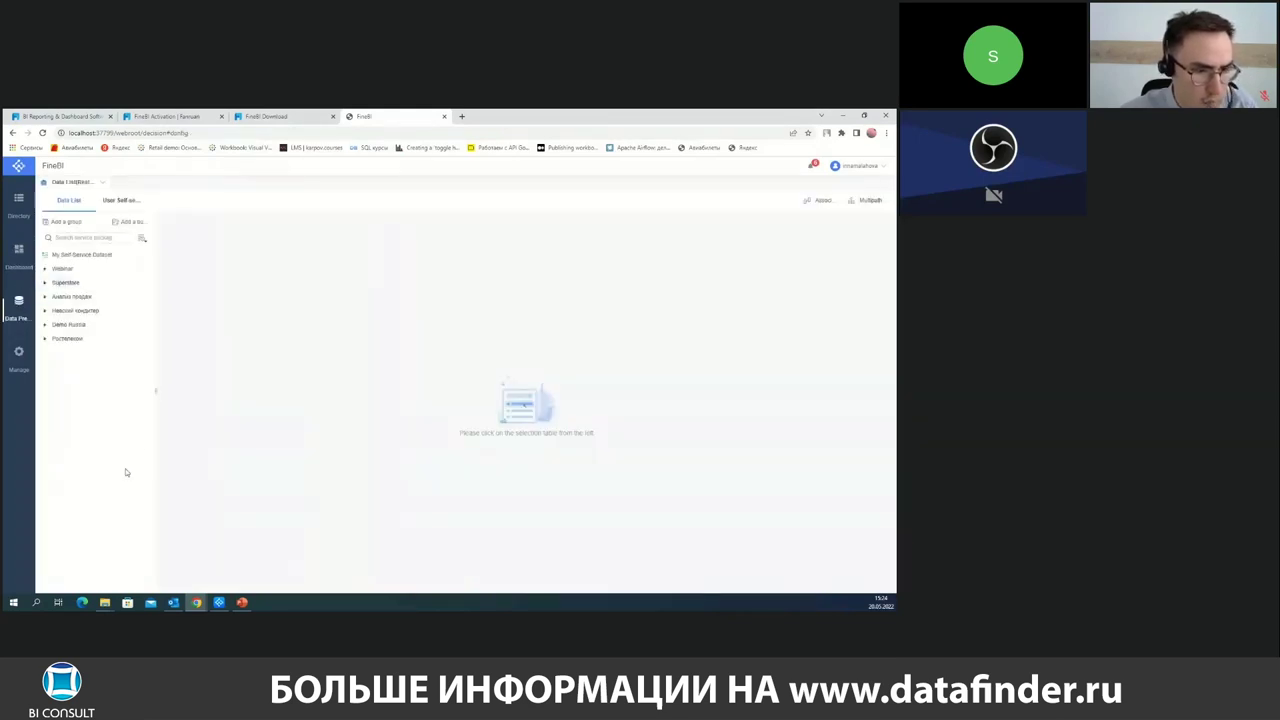
pyautogui.click(45, 269)
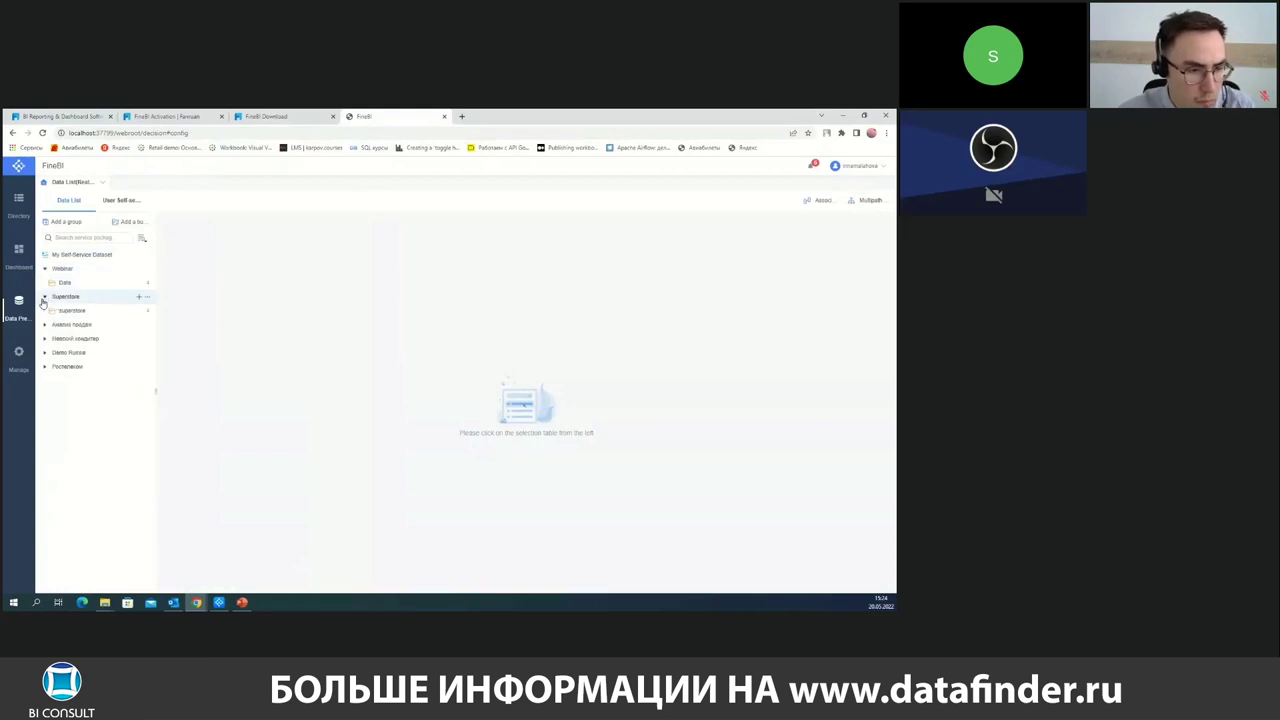
pyautogui.click(44, 296)
pyautogui.click(44, 325)
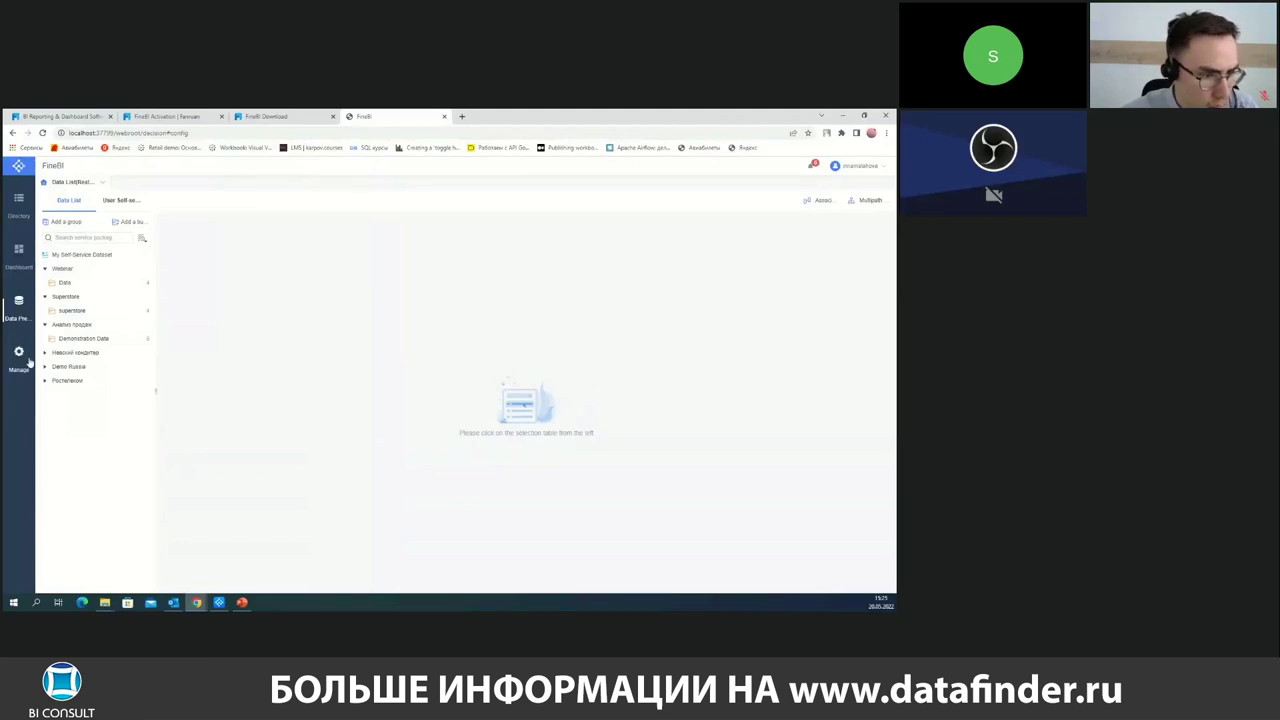
pyautogui.click(29, 363)
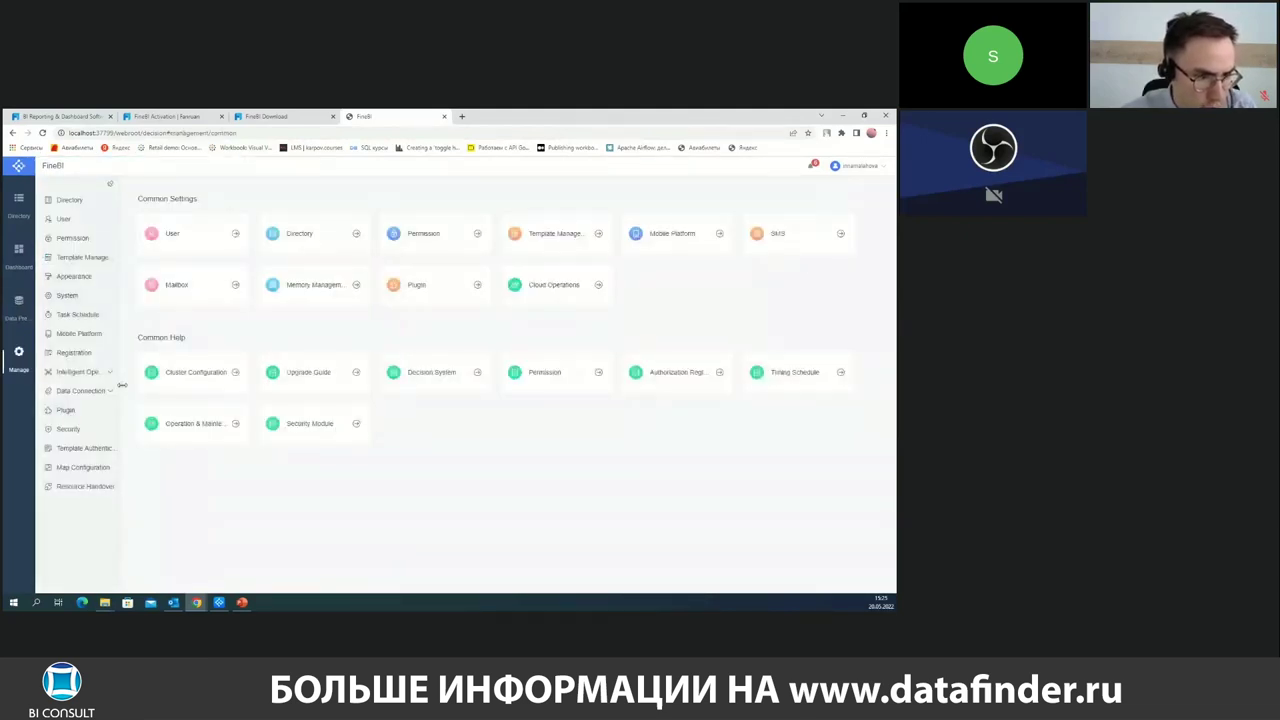
# Widen the system settings list, then return to the SuperStore dashboard in the Directory
pyautogui.moveTo(121, 385); pyautogui.dragTo(161, 383)
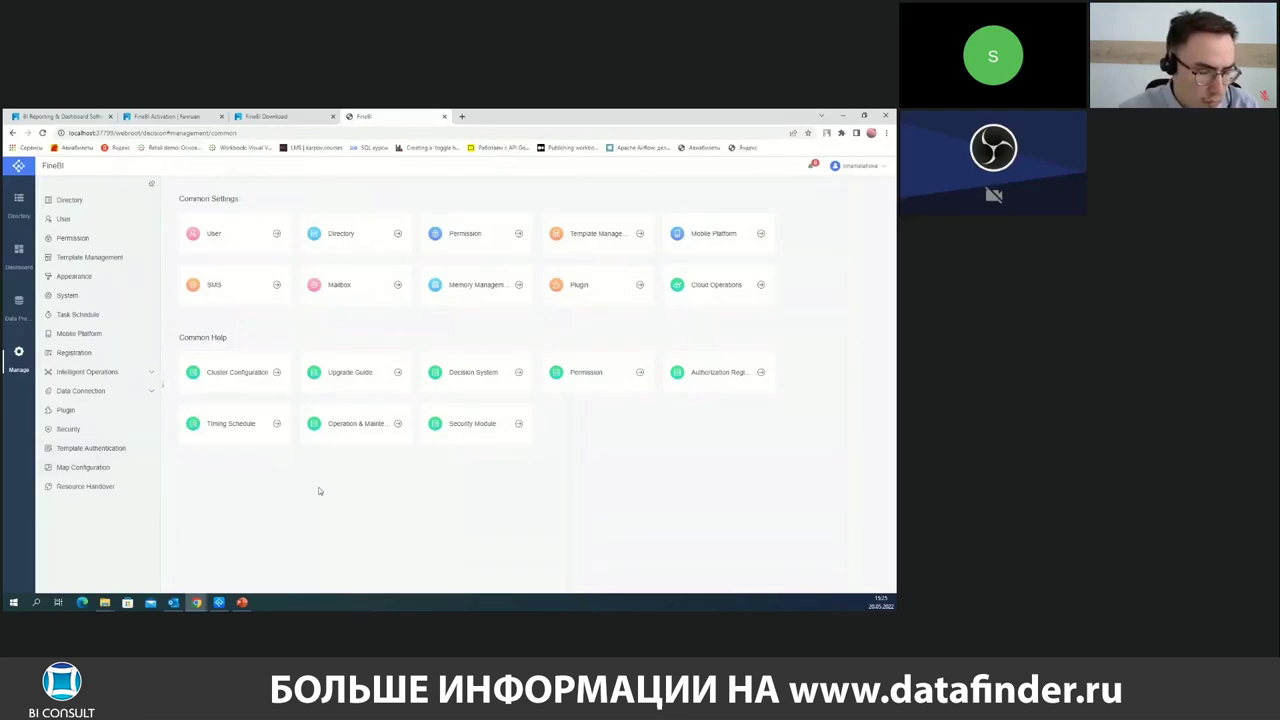
pyautogui.click(19, 207)
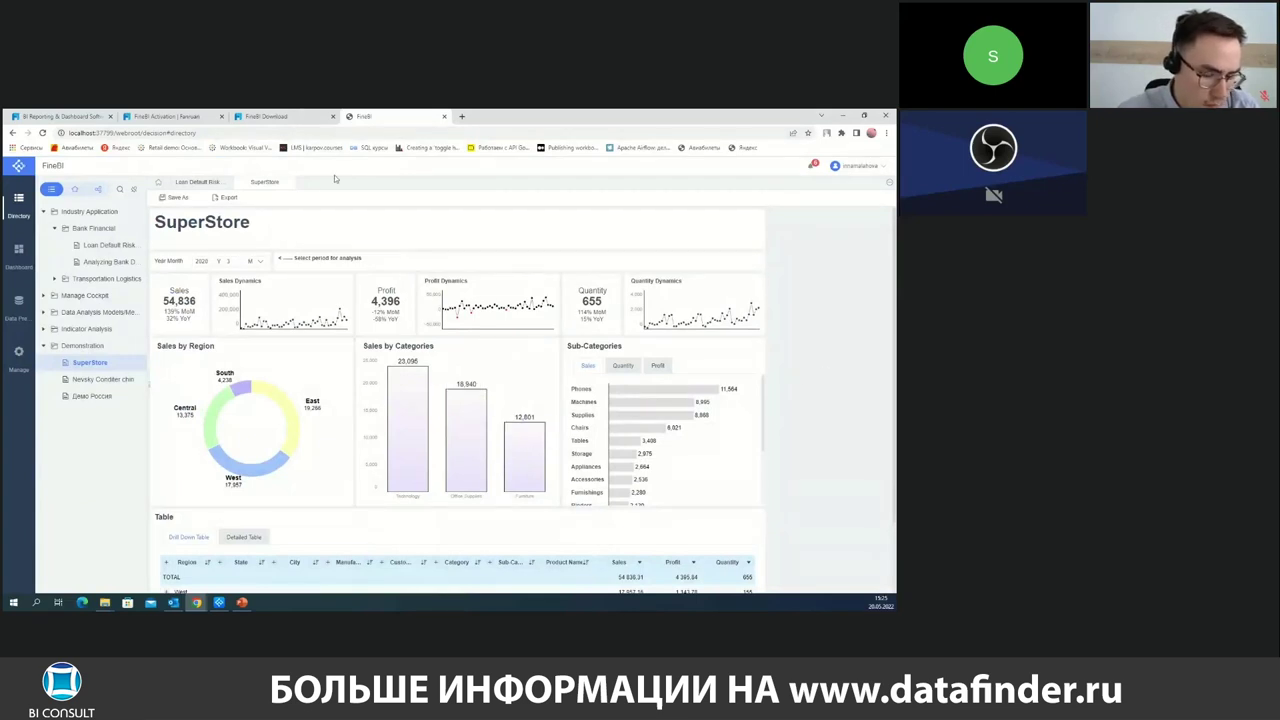
# Switch to the FineBI Download page with the activation code and Windows x64, MacOS, Linux options
pyautogui.click(297, 120)
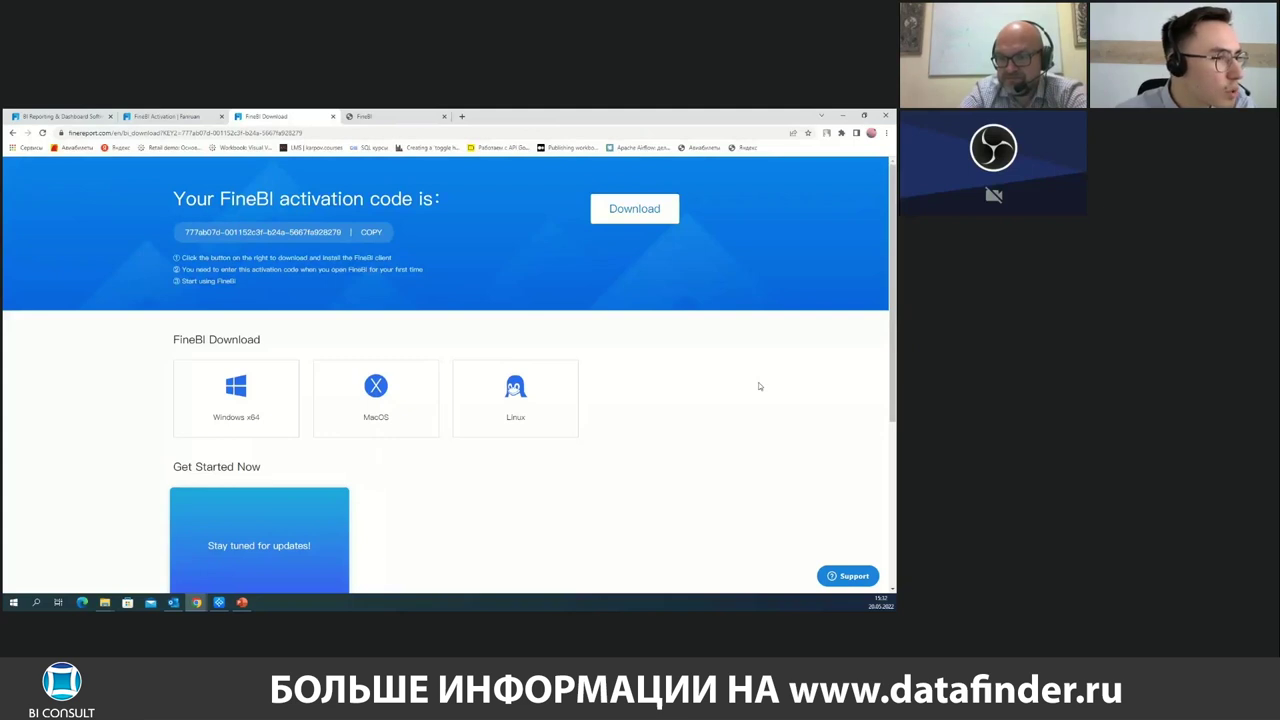
# Browse the SuperStore and Демо Россия demo dashboards, then return to the FineBI Download page
pyautogui.click(416, 117)
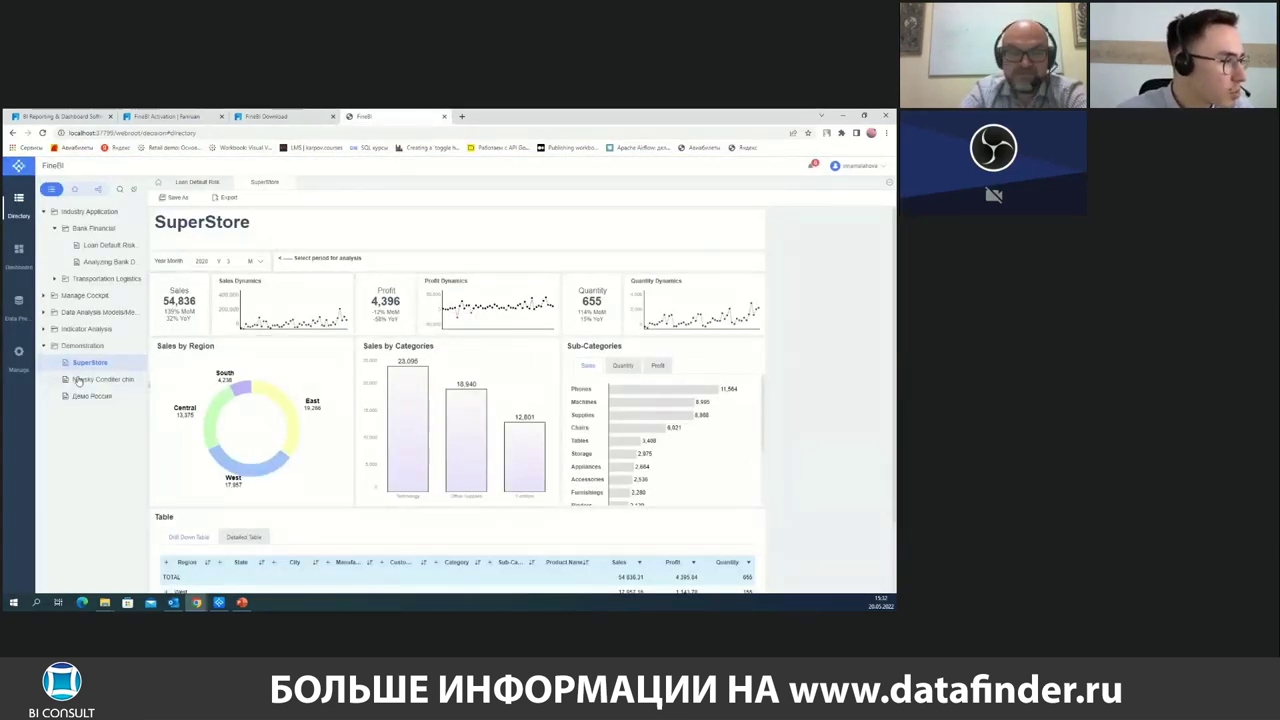
pyautogui.click(112, 380)
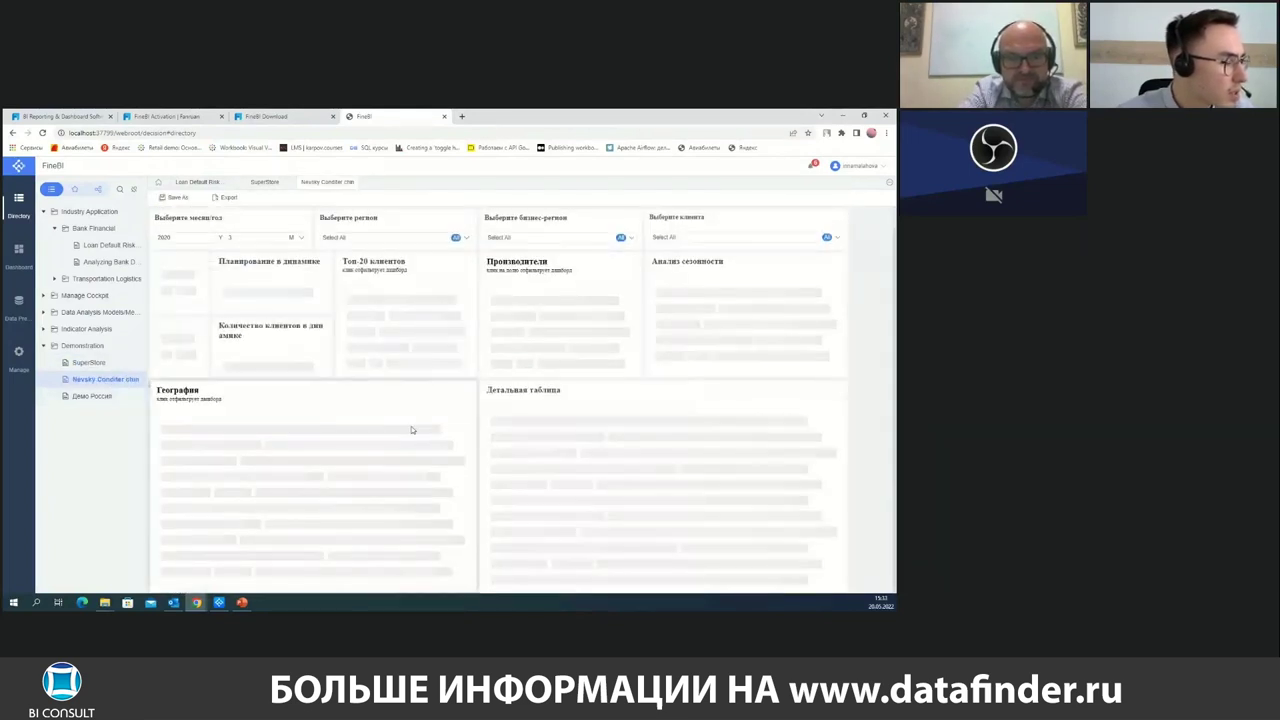
pyautogui.click(93, 396)
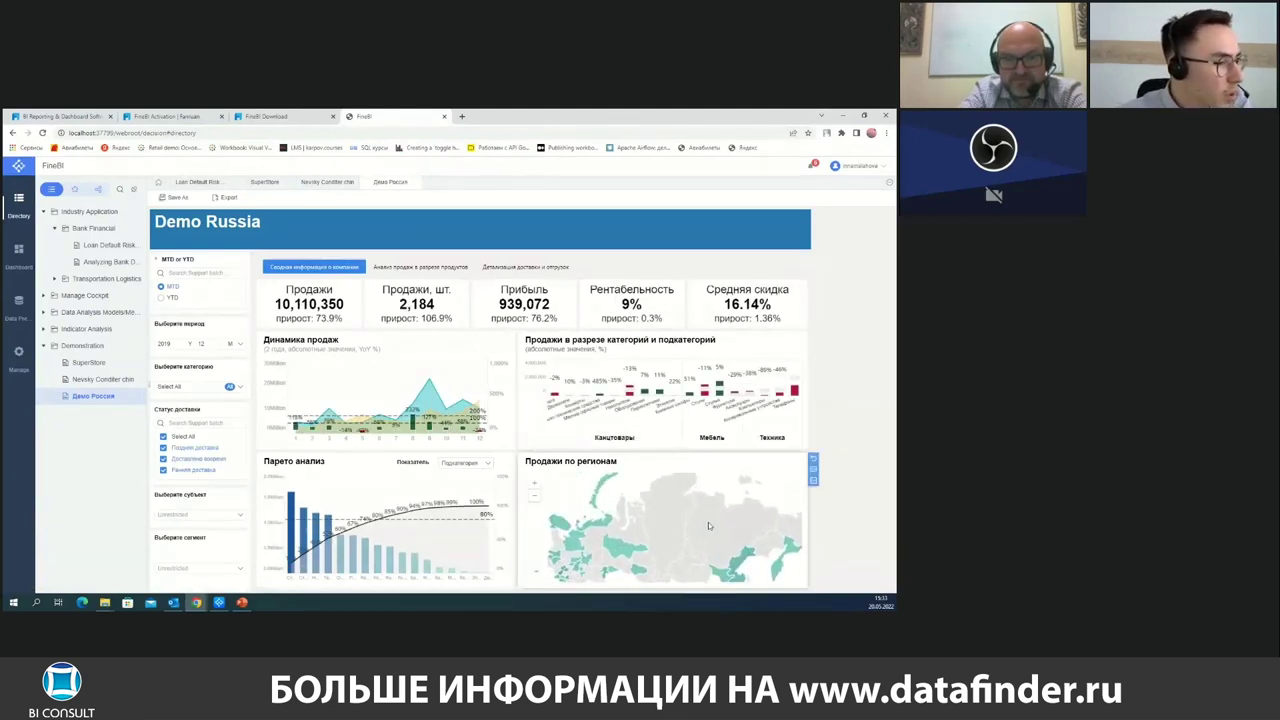
pyautogui.scroll(-2, 708, 522)
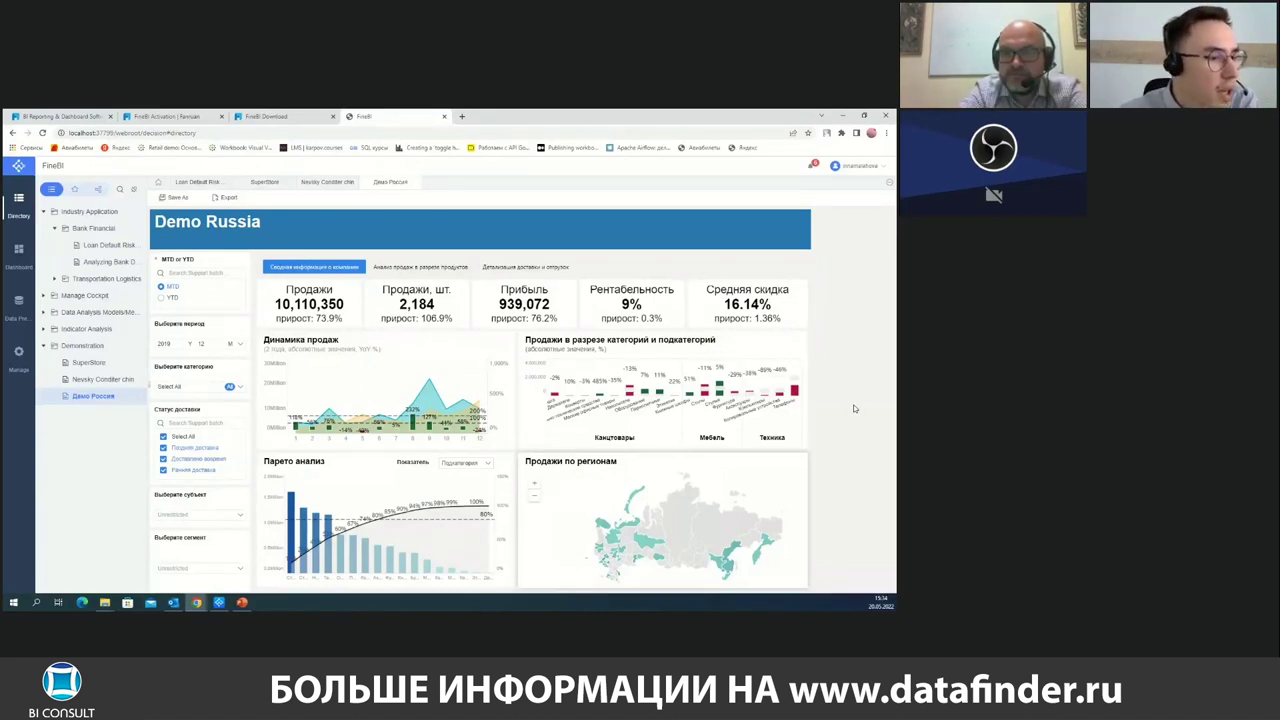
pyautogui.click(259, 116)
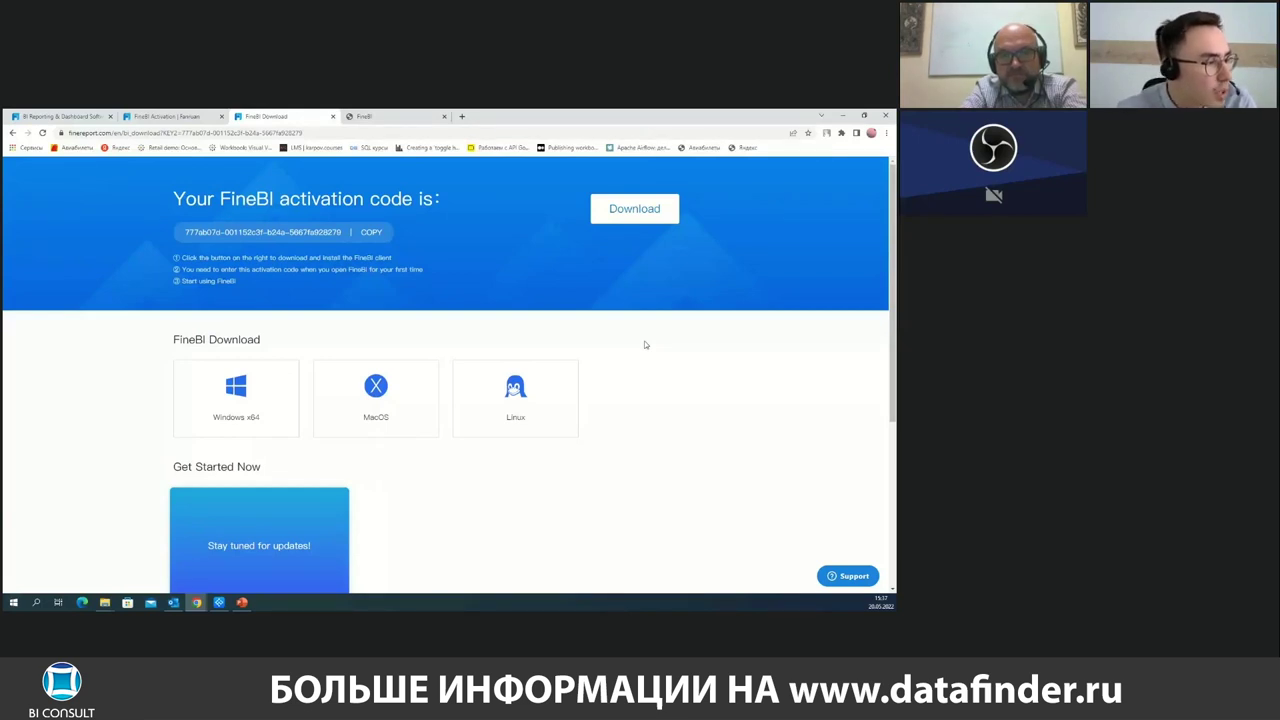
# Export SuperStore's Sales by Region chart via Export Excel and open the Sales_by_Region workbook
pyautogui.click(400, 116)
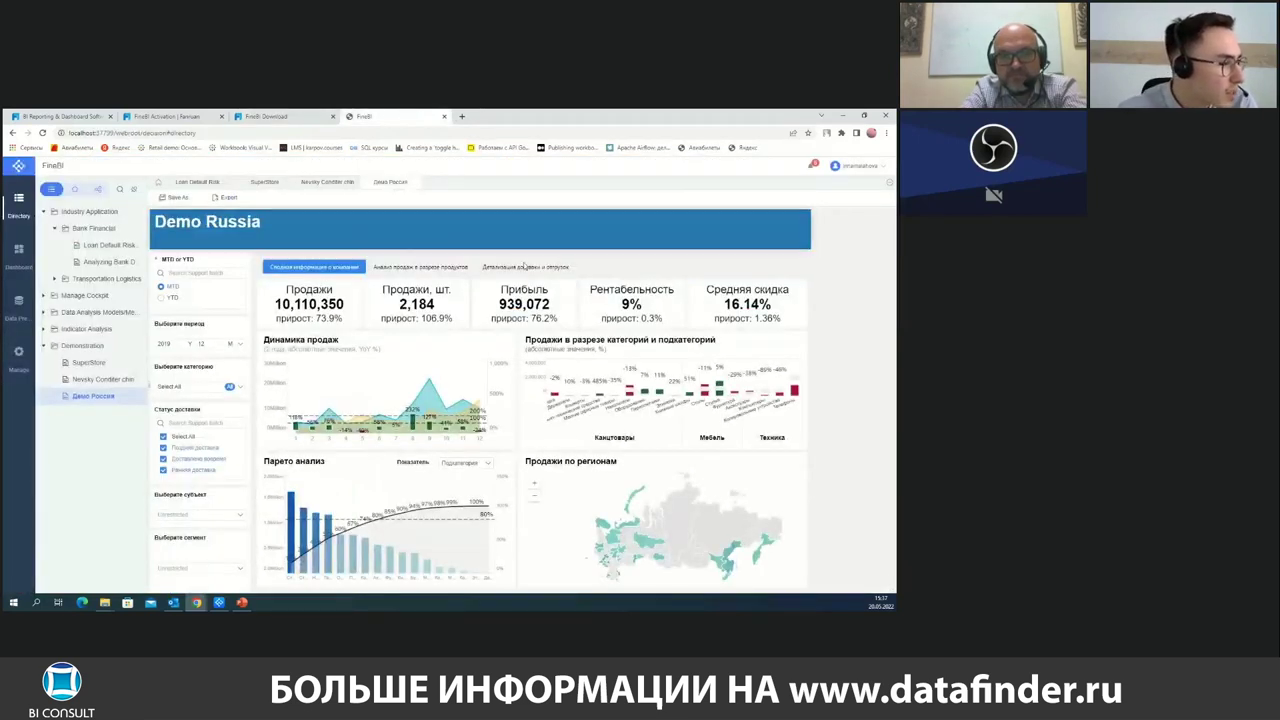
pyautogui.click(100, 362)
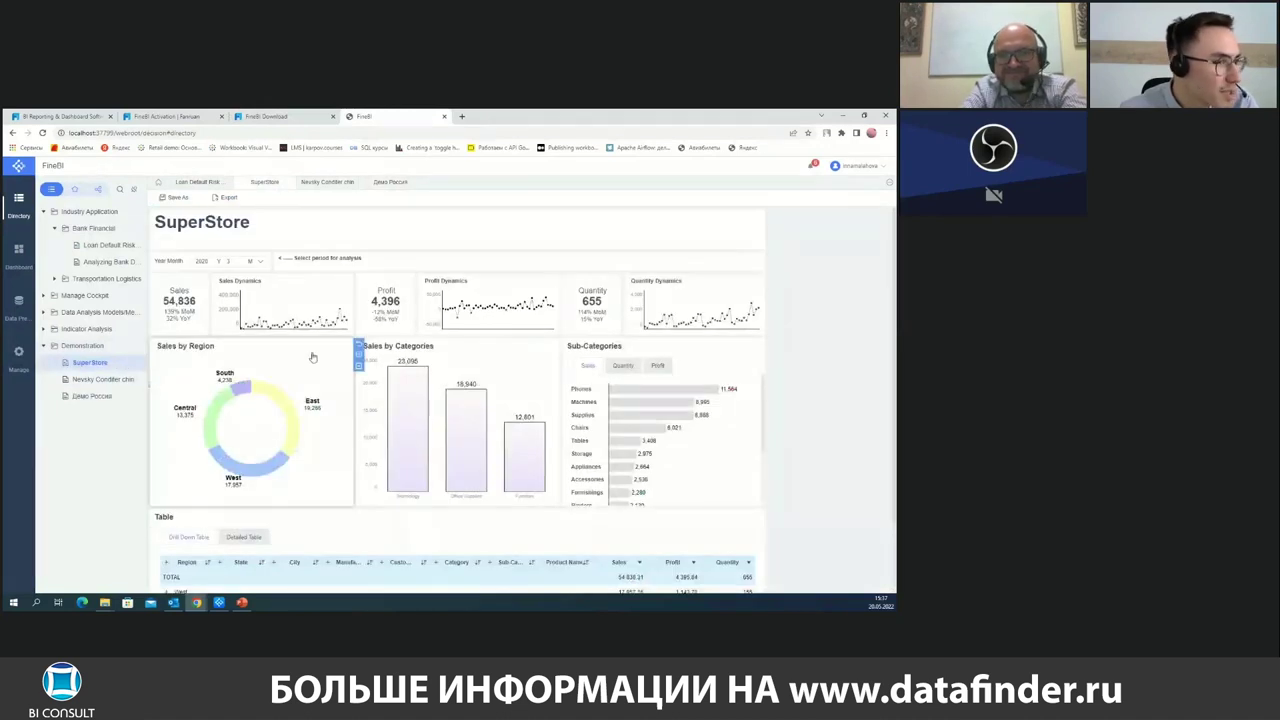
pyautogui.click(360, 368)
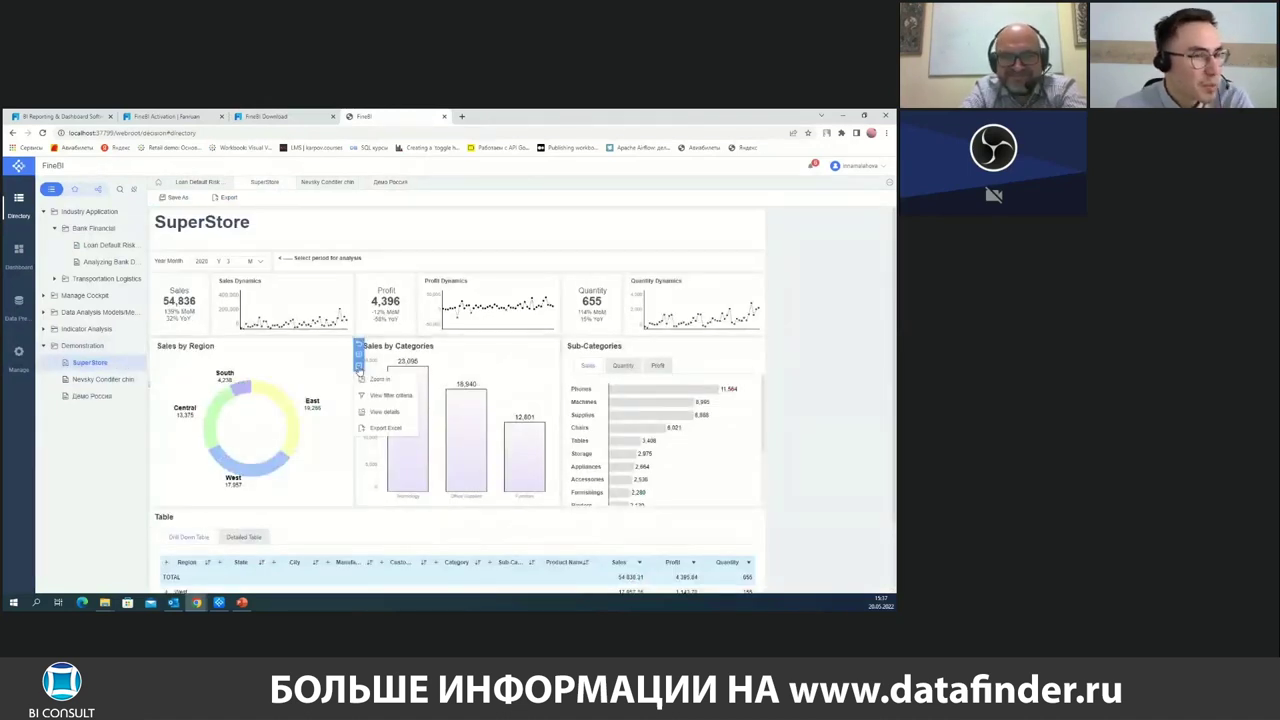
pyautogui.click(386, 428)
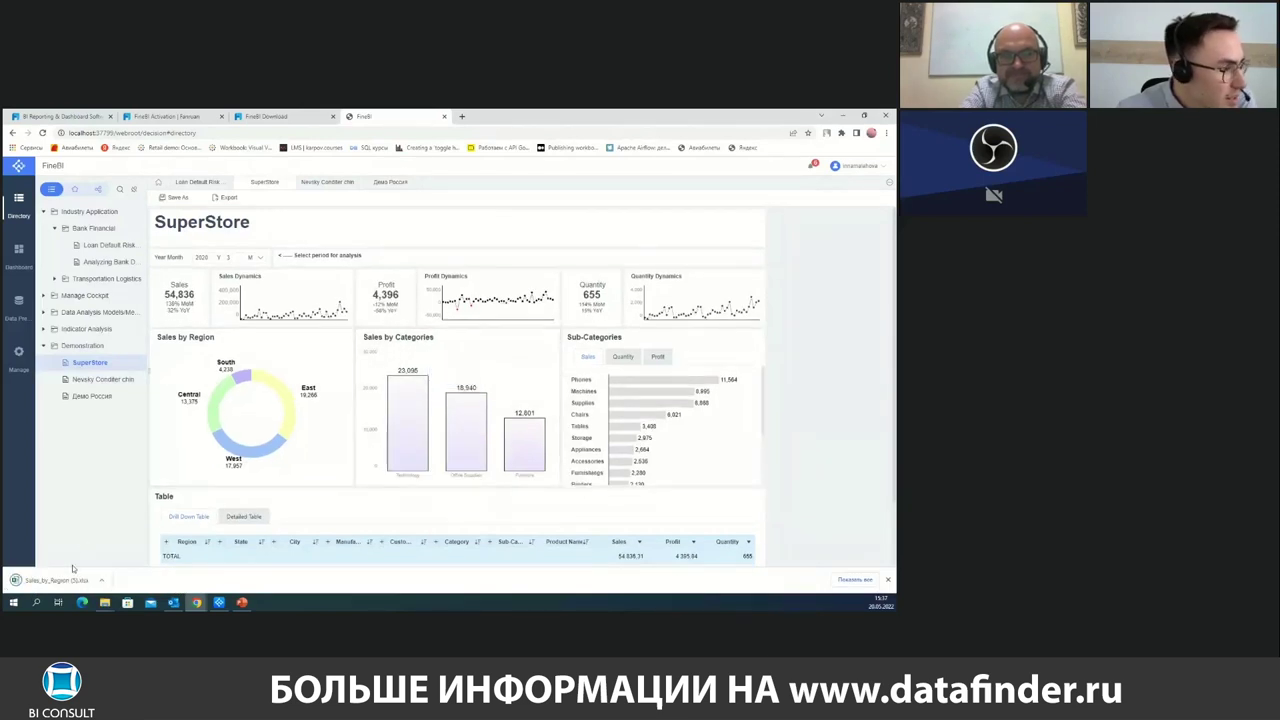
pyautogui.click(55, 580)
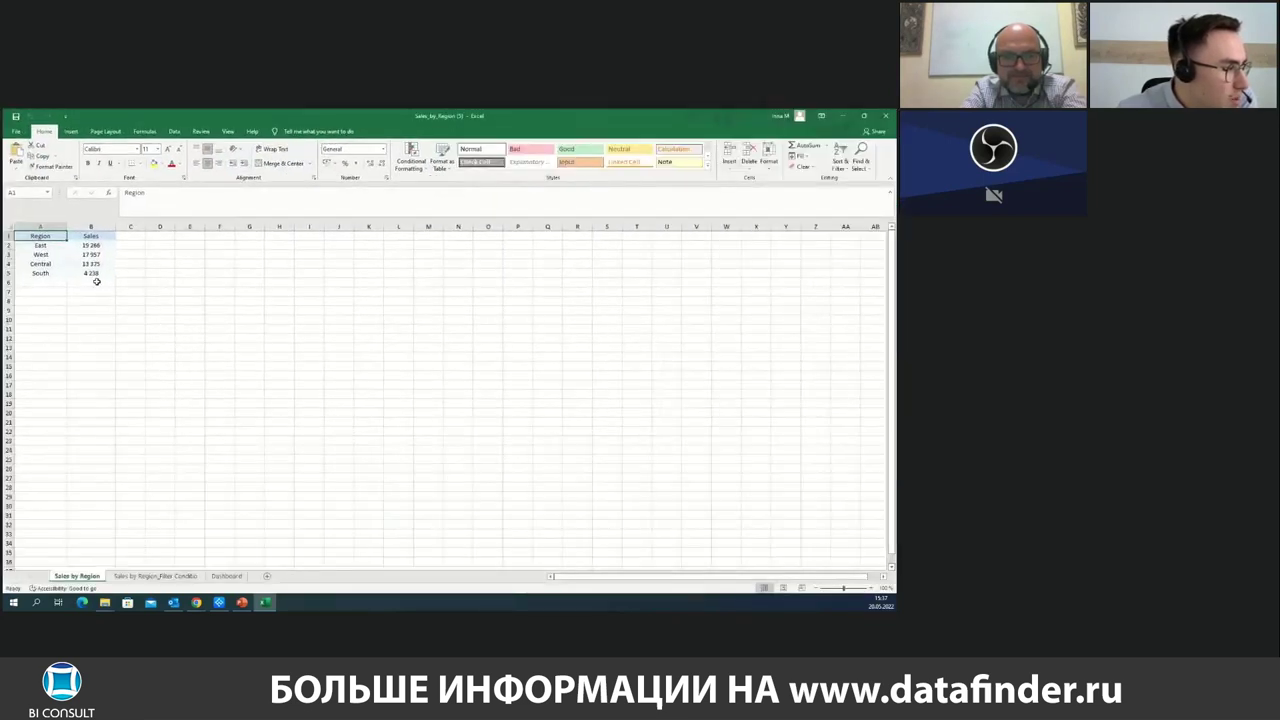
# Review the exported region sales in A1:B5 and the Year Month order date filter sheet
pyautogui.moveTo(97, 276); pyautogui.dragTo(7, 231)
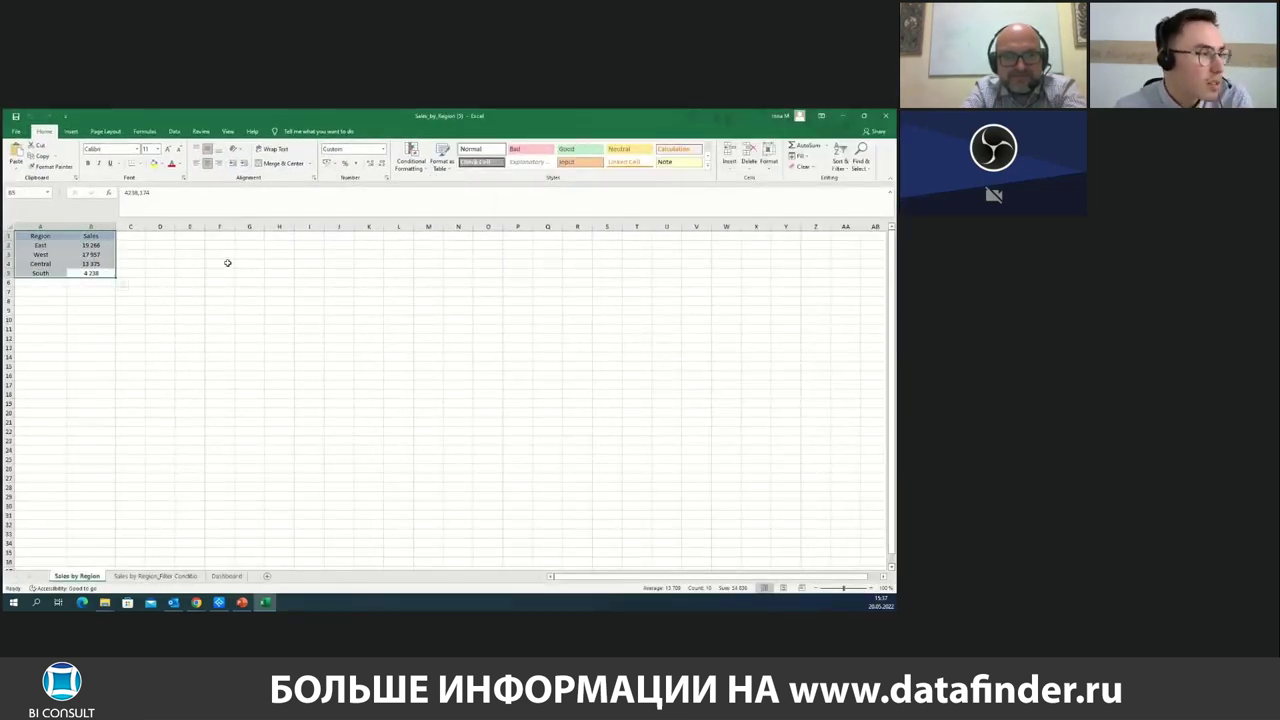
pyautogui.click(163, 237)
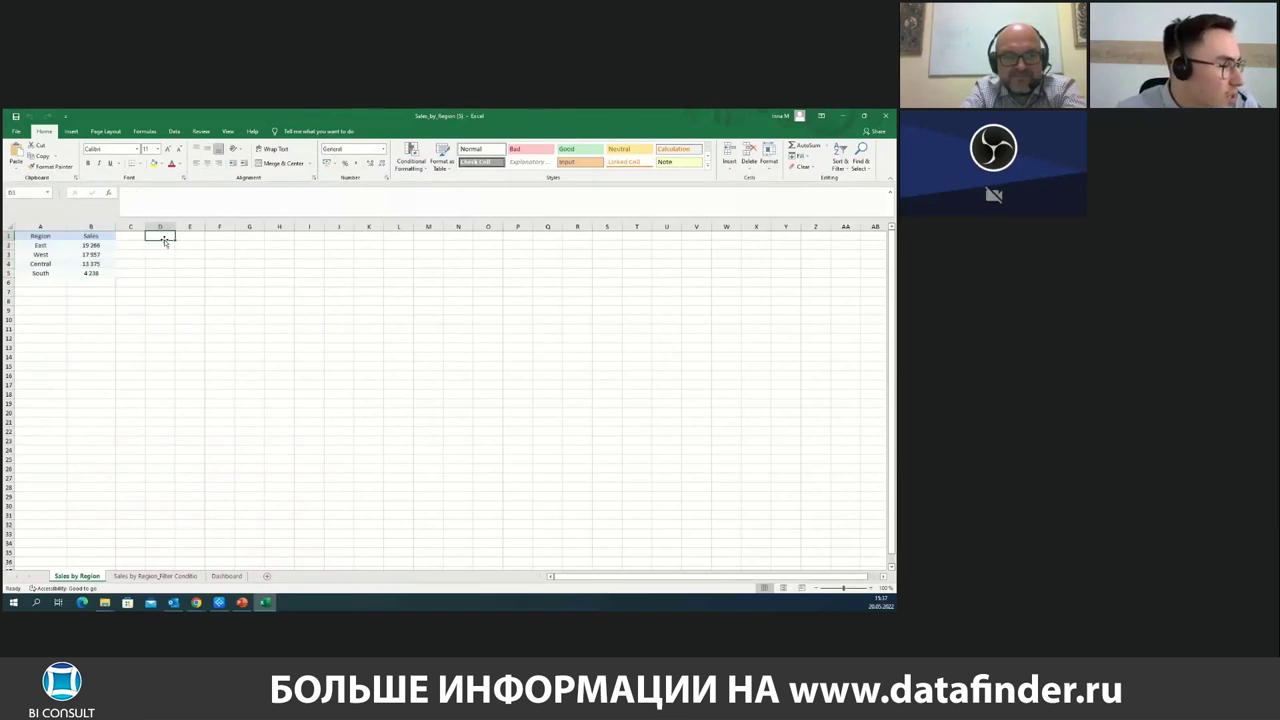
pyautogui.click(145, 578)
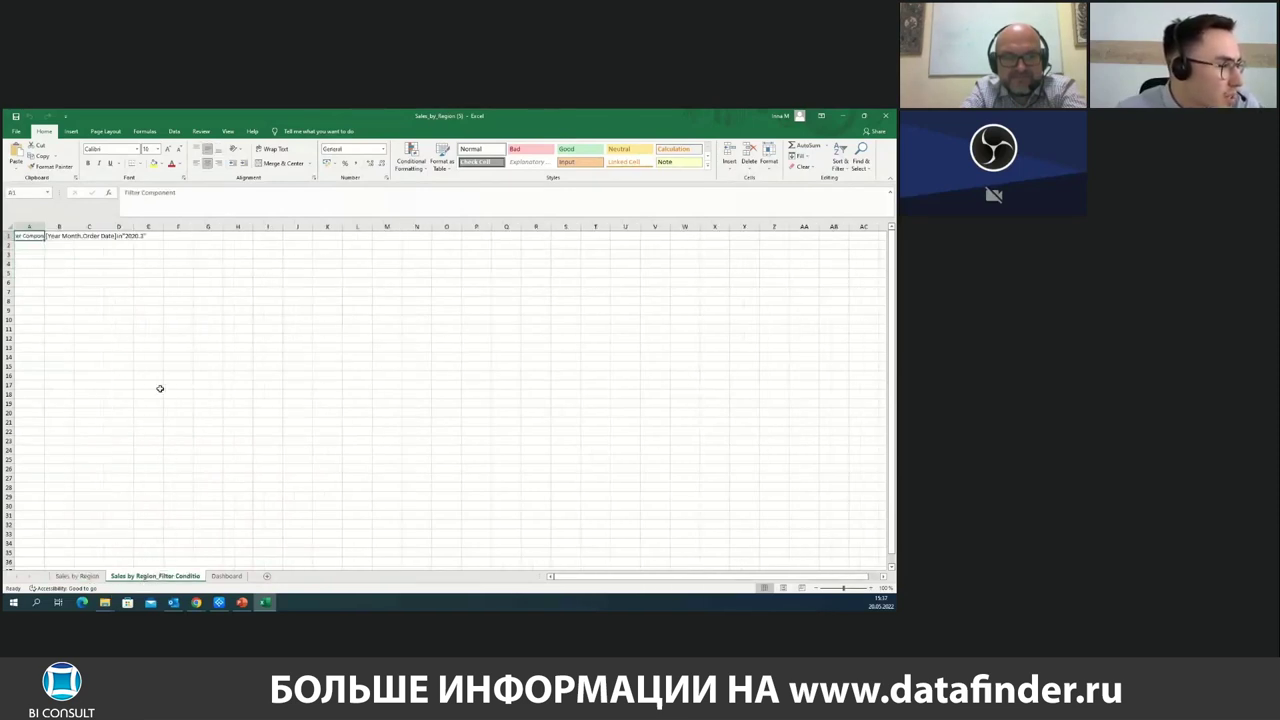
pyautogui.click(69, 236)
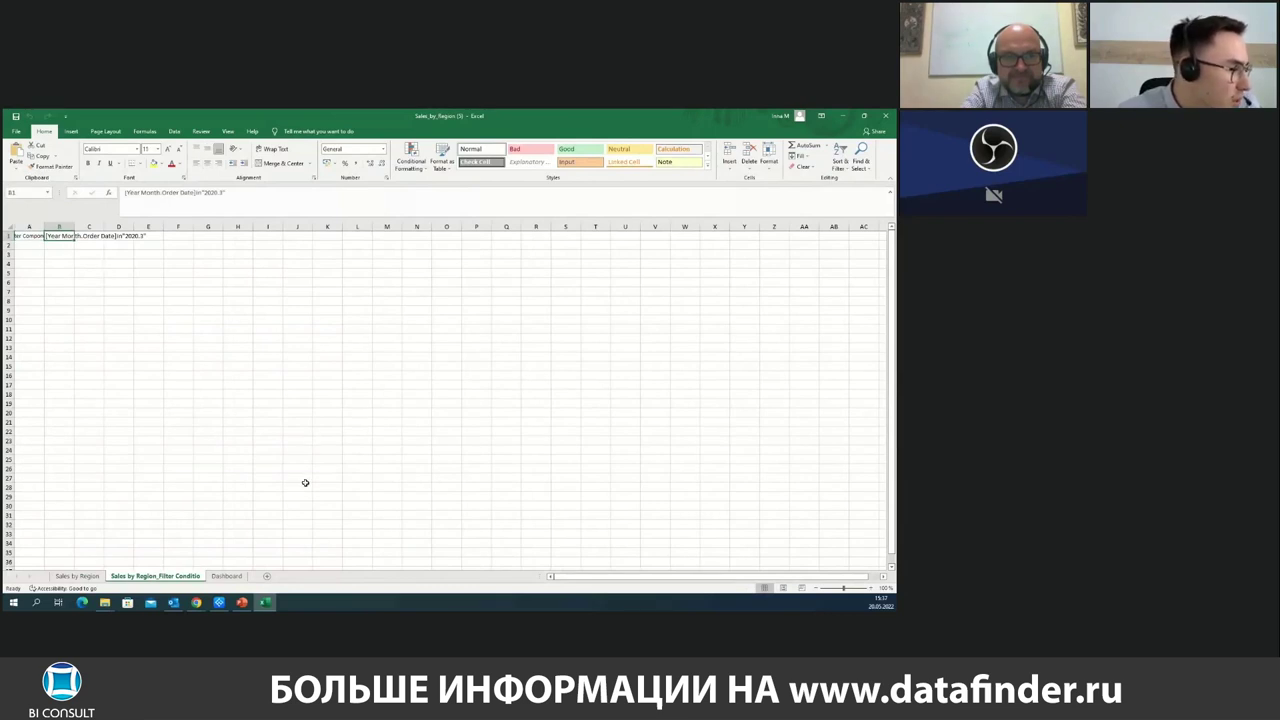
# Enlarge the donut chart picture on the Dashboard sheet, then close Excel, answering the save prompt
pyautogui.click(226, 576)
pyautogui.click(158, 355)
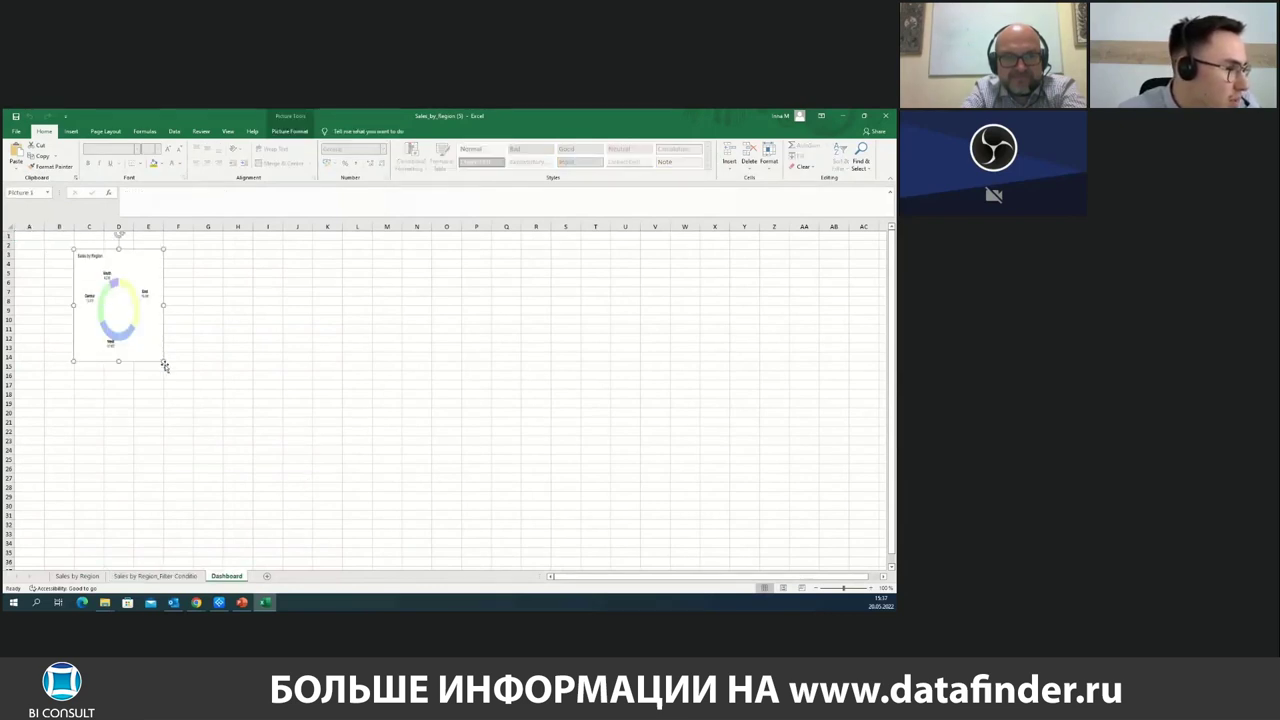
pyautogui.moveTo(164, 364); pyautogui.dragTo(340, 434)
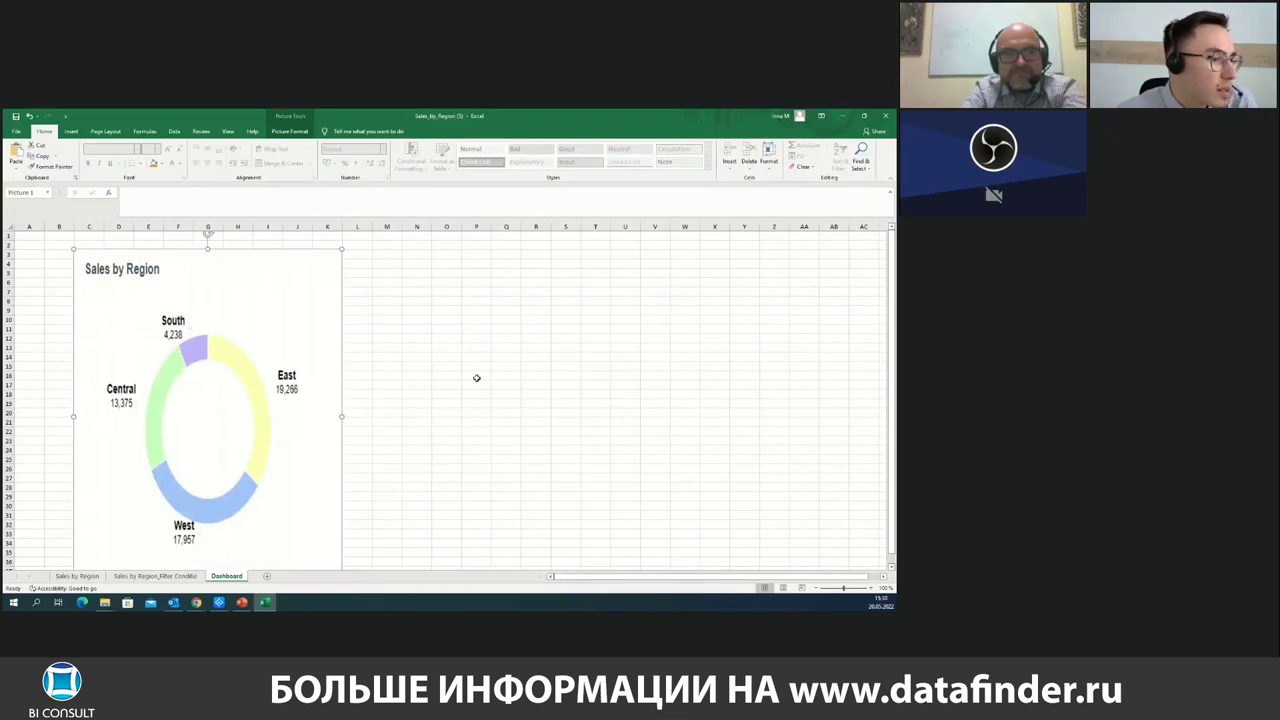
pyautogui.click(476, 366)
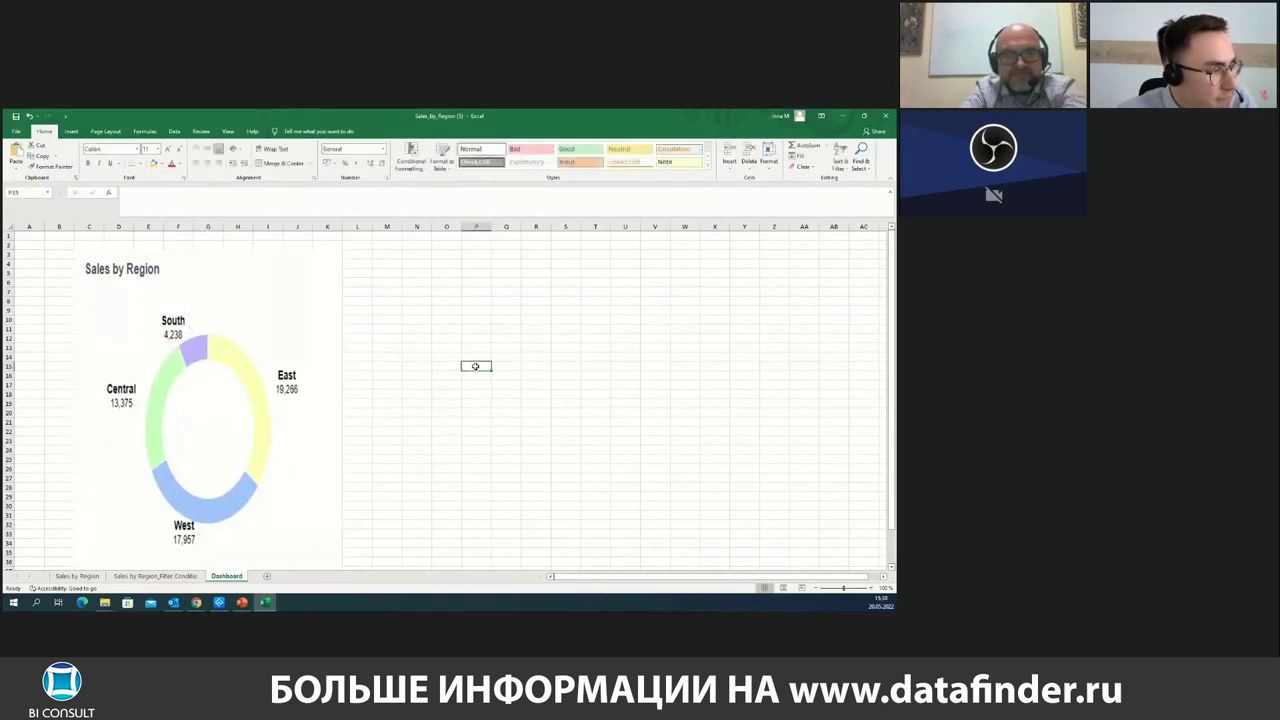
pyautogui.click(885, 116)
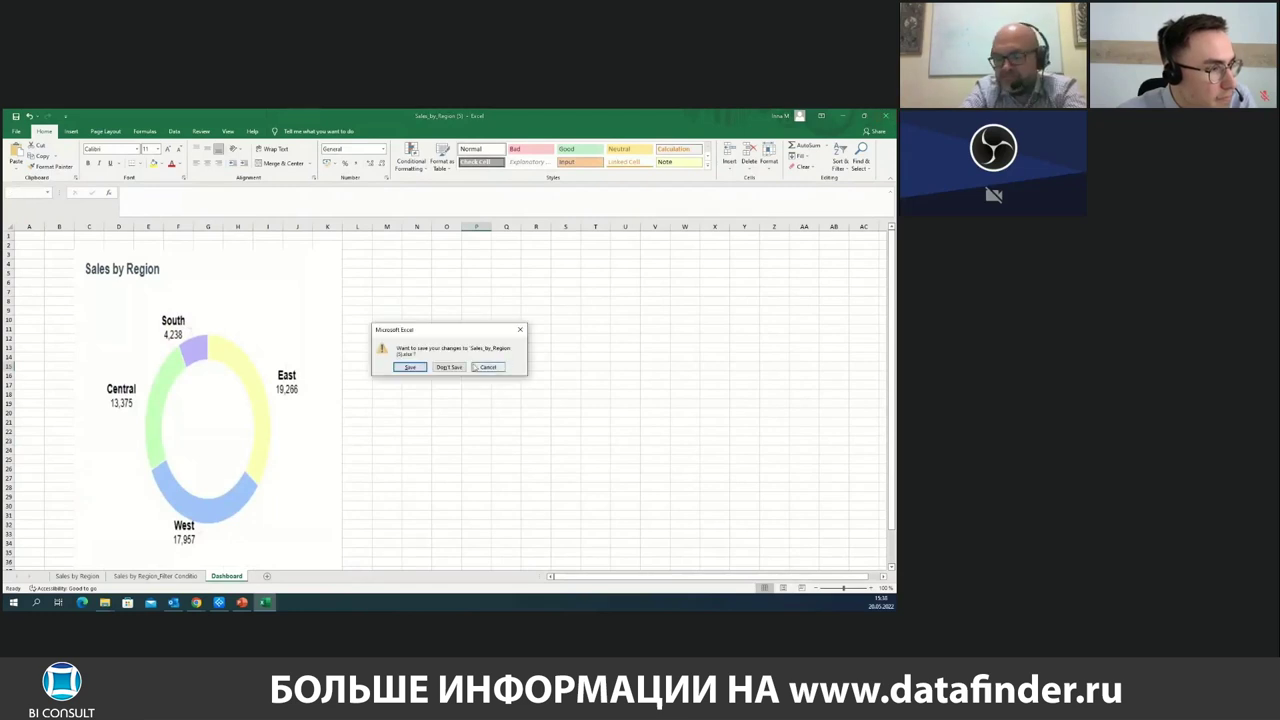
pyautogui.click(450, 367)
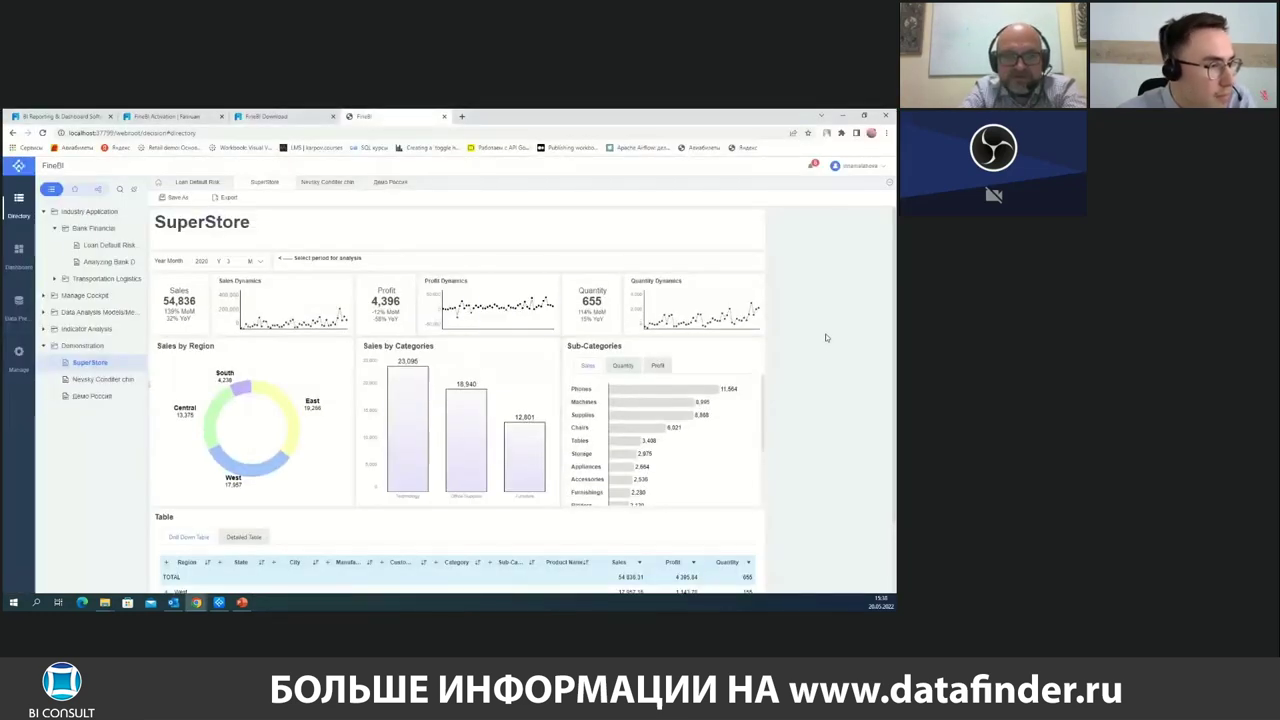
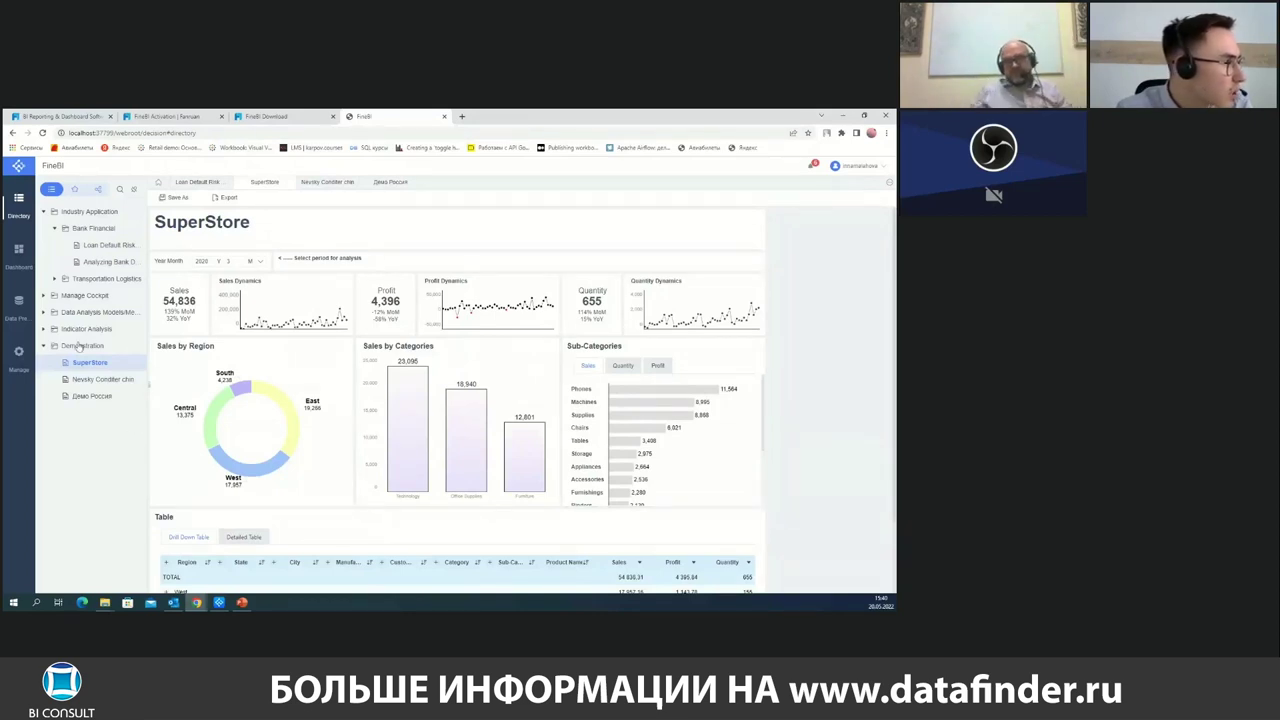
# Open the SuperStore dashboard from the Dashboard list in the designer
pyautogui.click(18, 256)
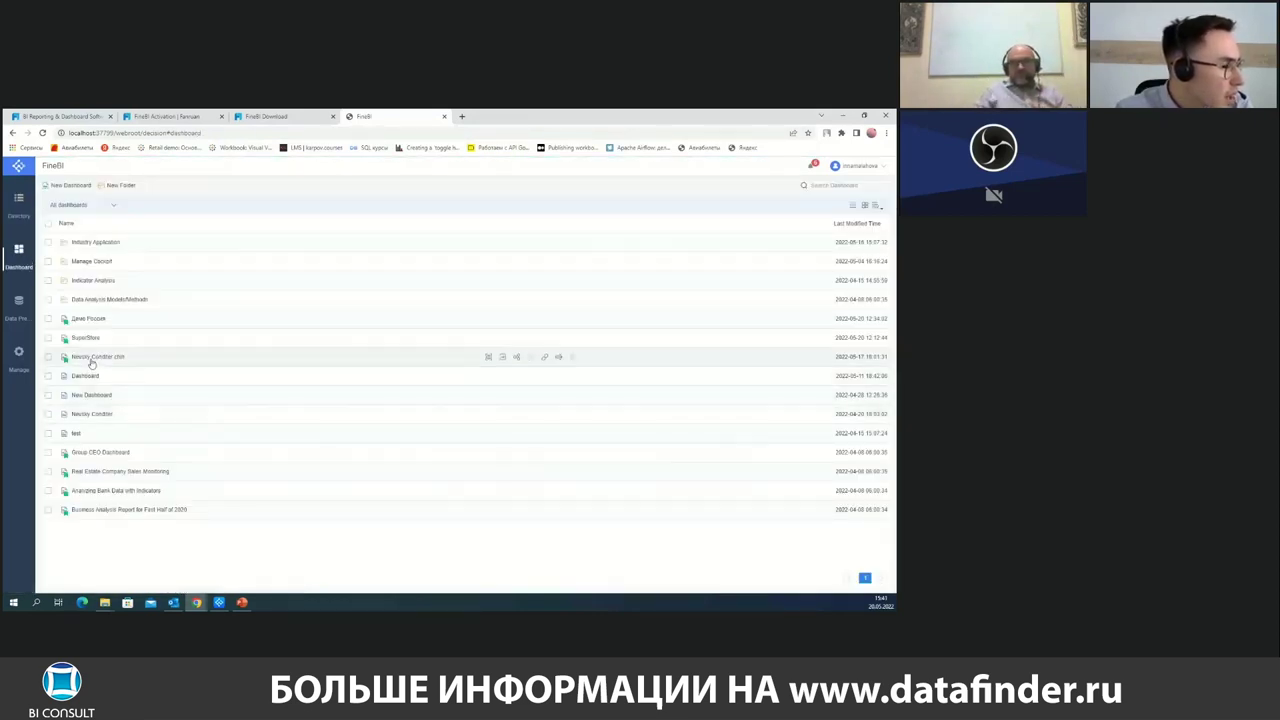
pyautogui.click(85, 337)
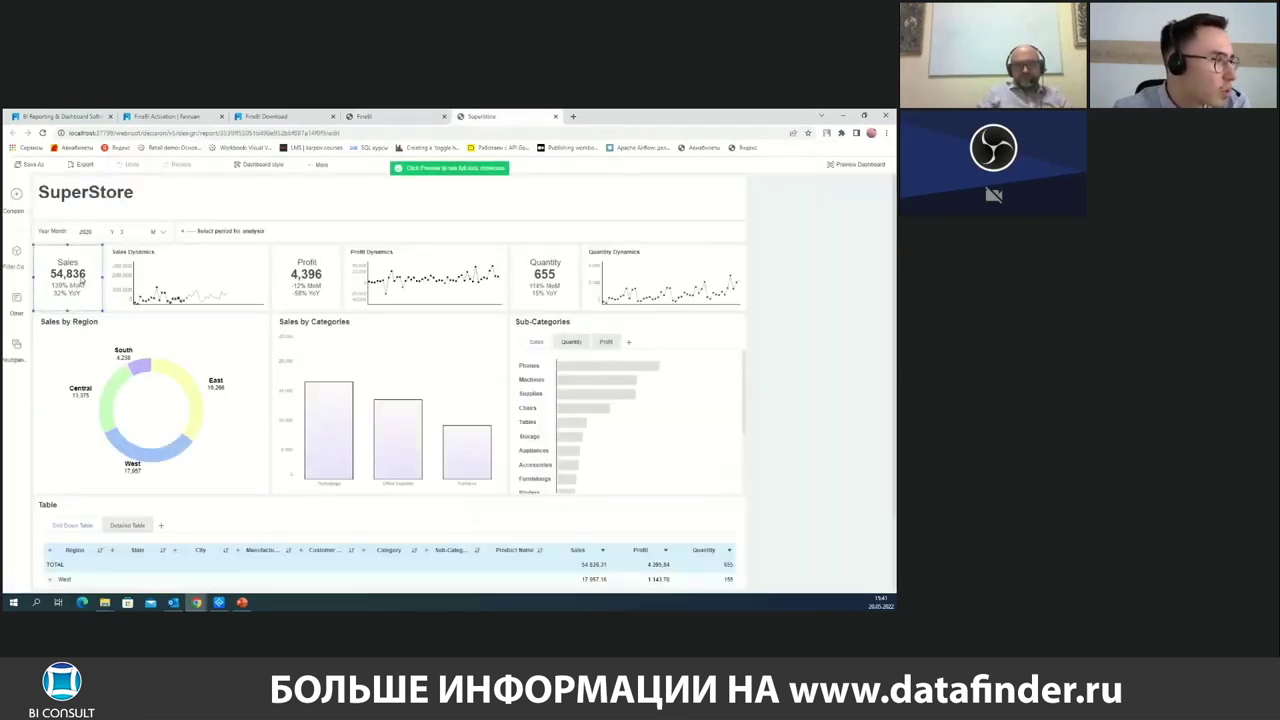
pyautogui.click(262, 164)
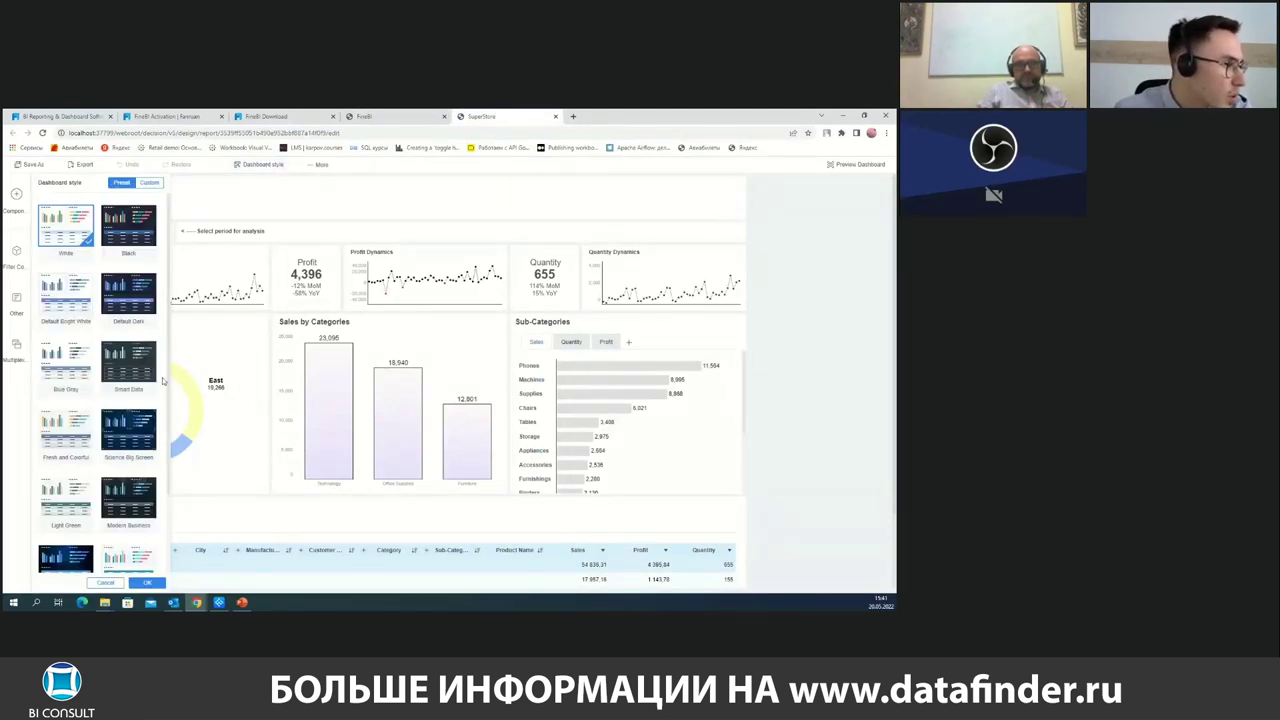
pyautogui.scroll(-1, 162, 380)
pyautogui.scroll(1, 162, 380)
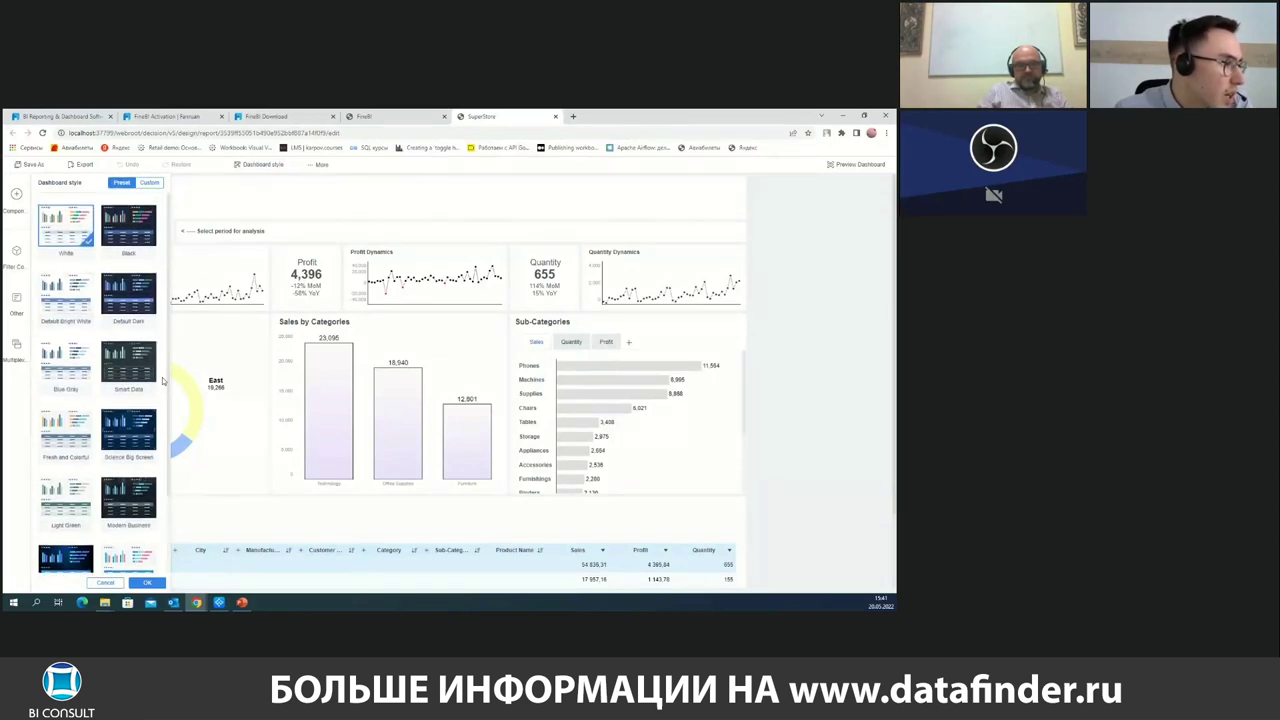
pyautogui.click(133, 368)
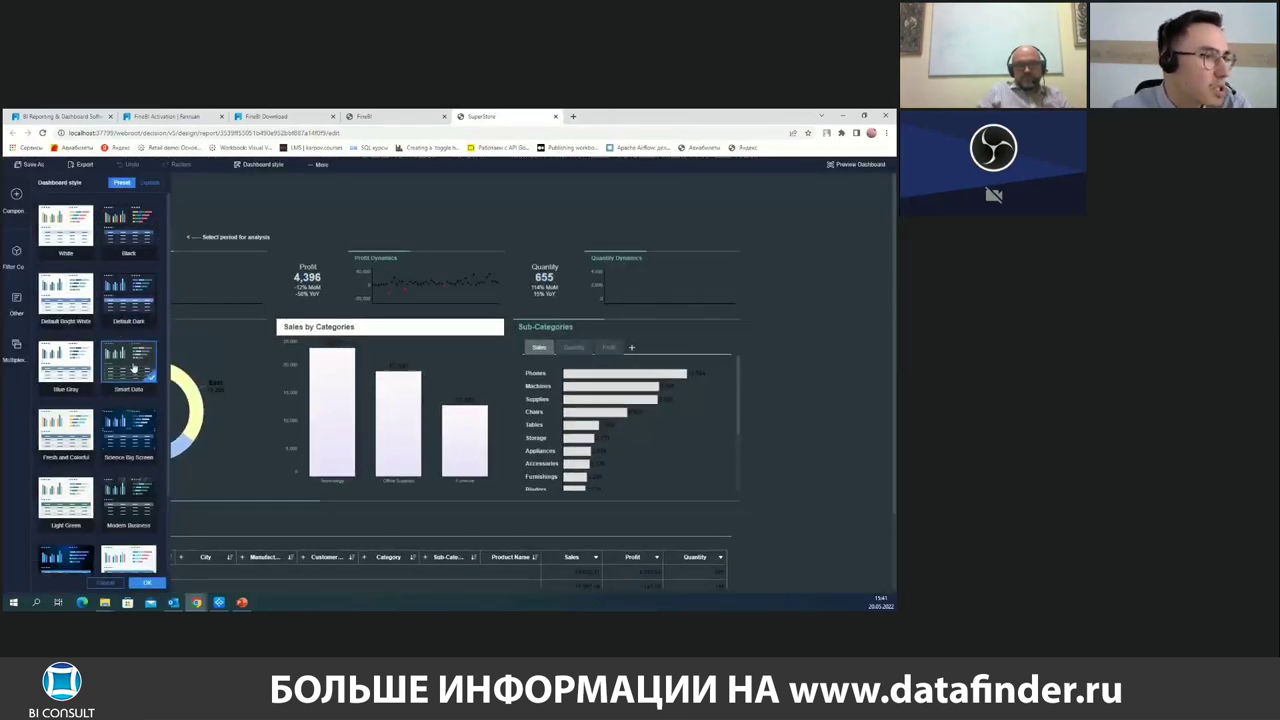
pyautogui.click(65, 366)
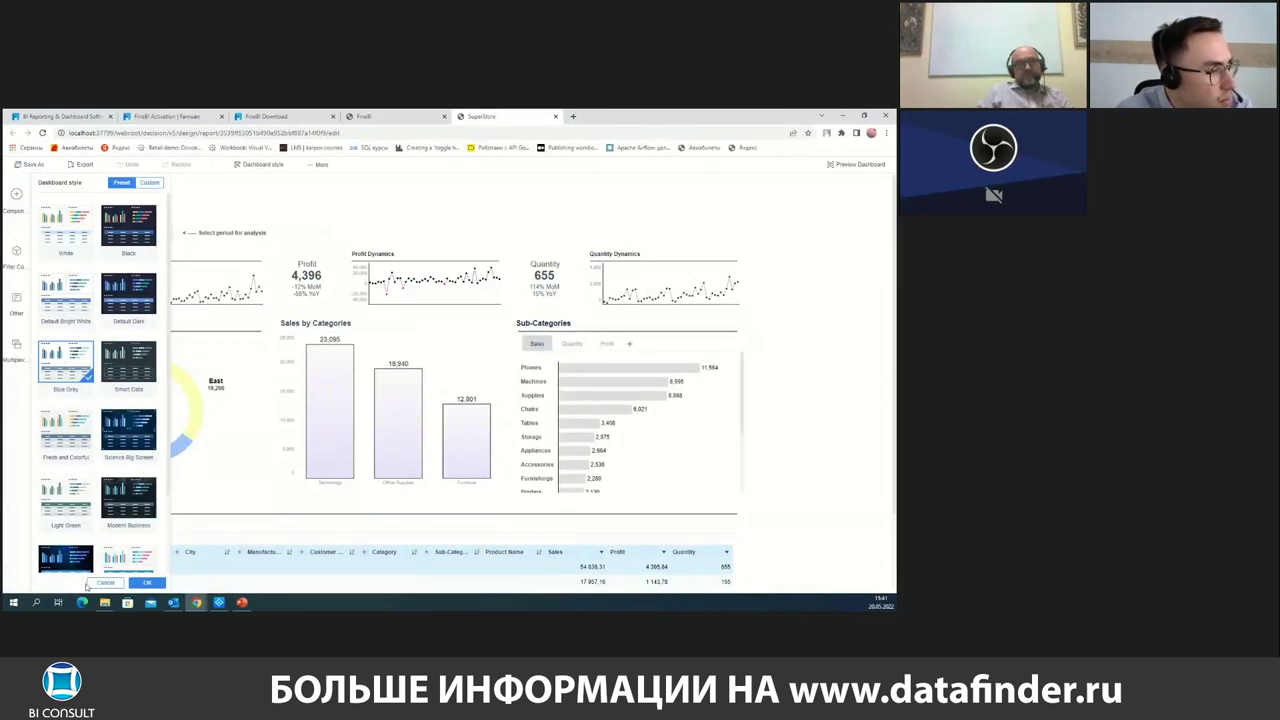
pyautogui.click(733, 394)
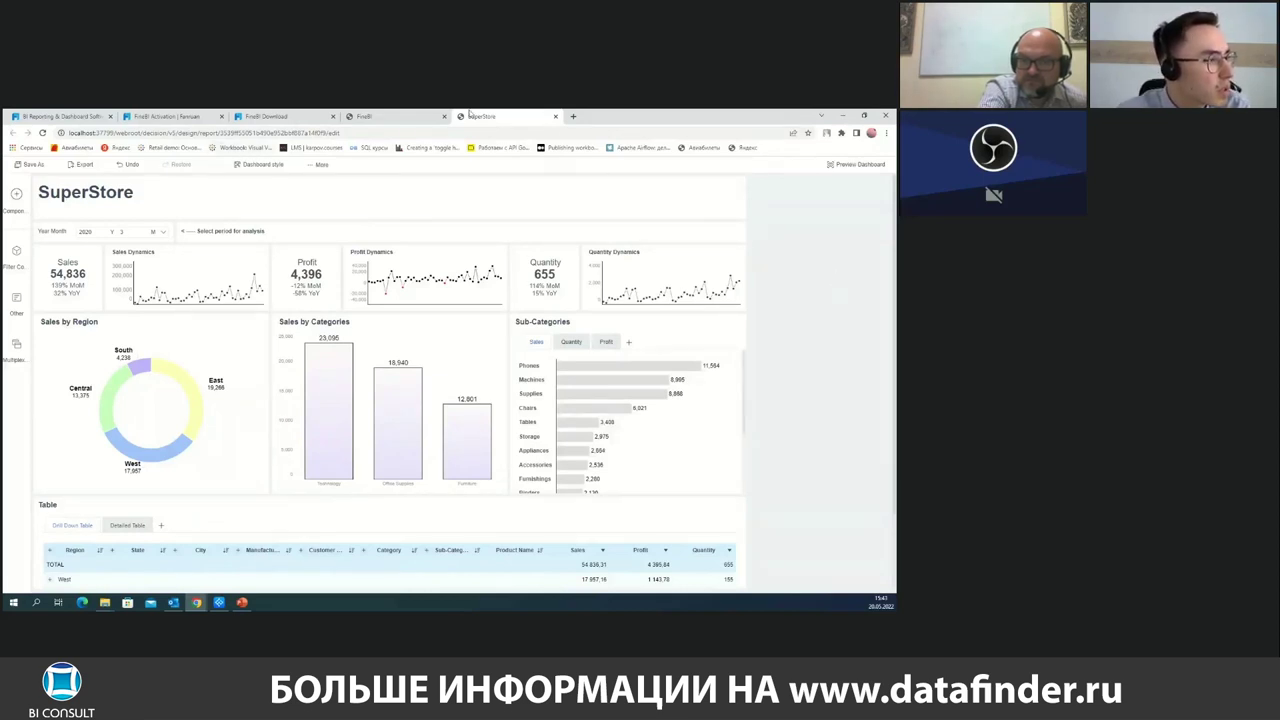
# In Data Preparation, open the superstore group's Superstore dataset
pyautogui.click(380, 116)
pyautogui.click(19, 305)
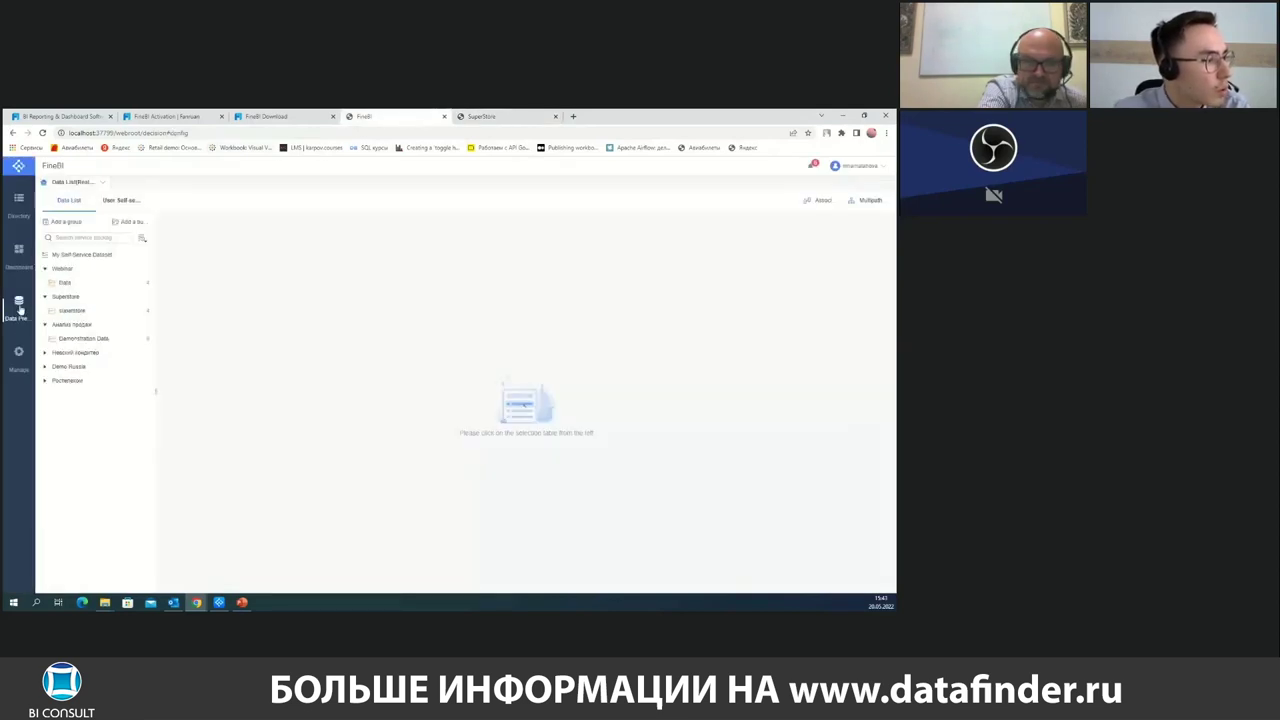
pyautogui.click(80, 311)
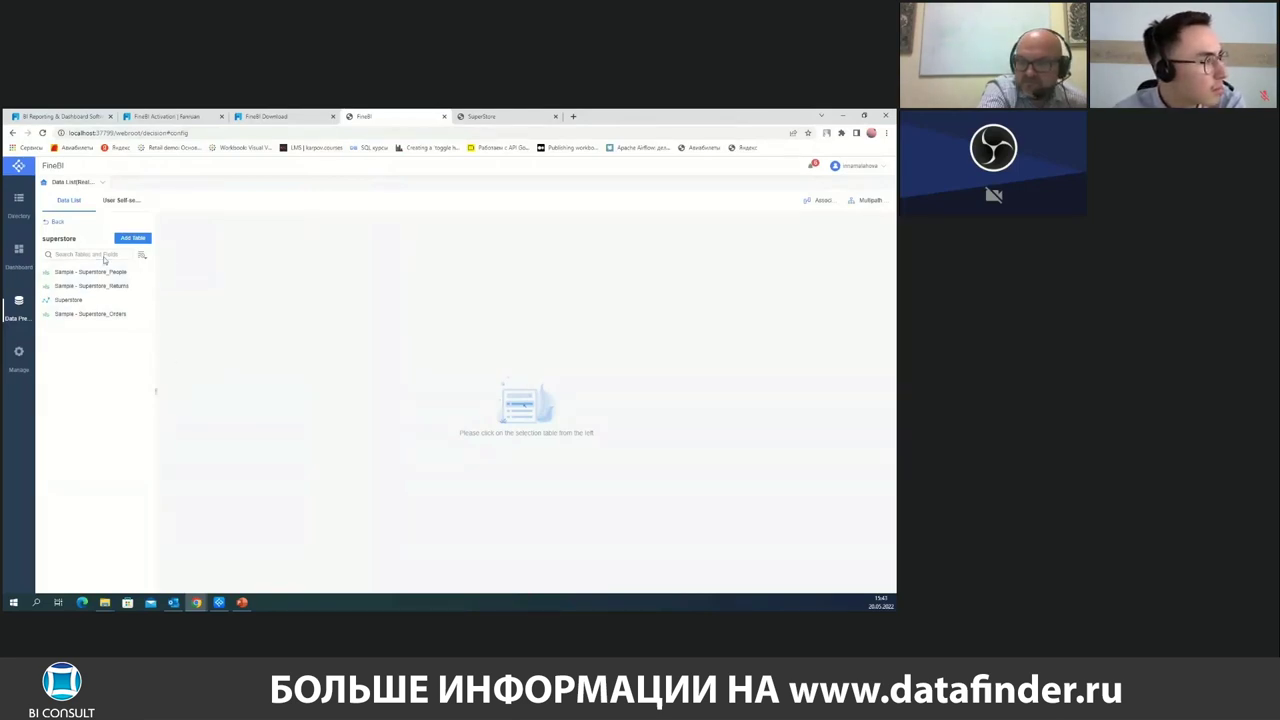
pyautogui.click(56, 223)
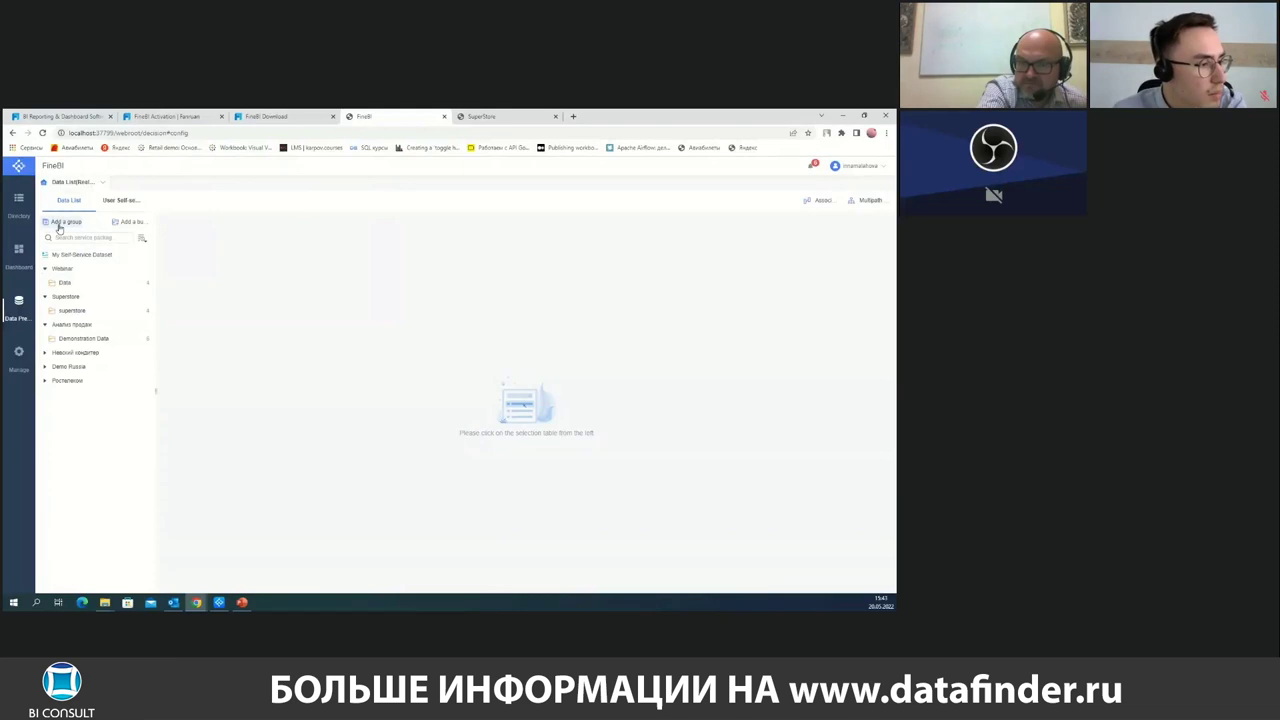
pyautogui.click(80, 311)
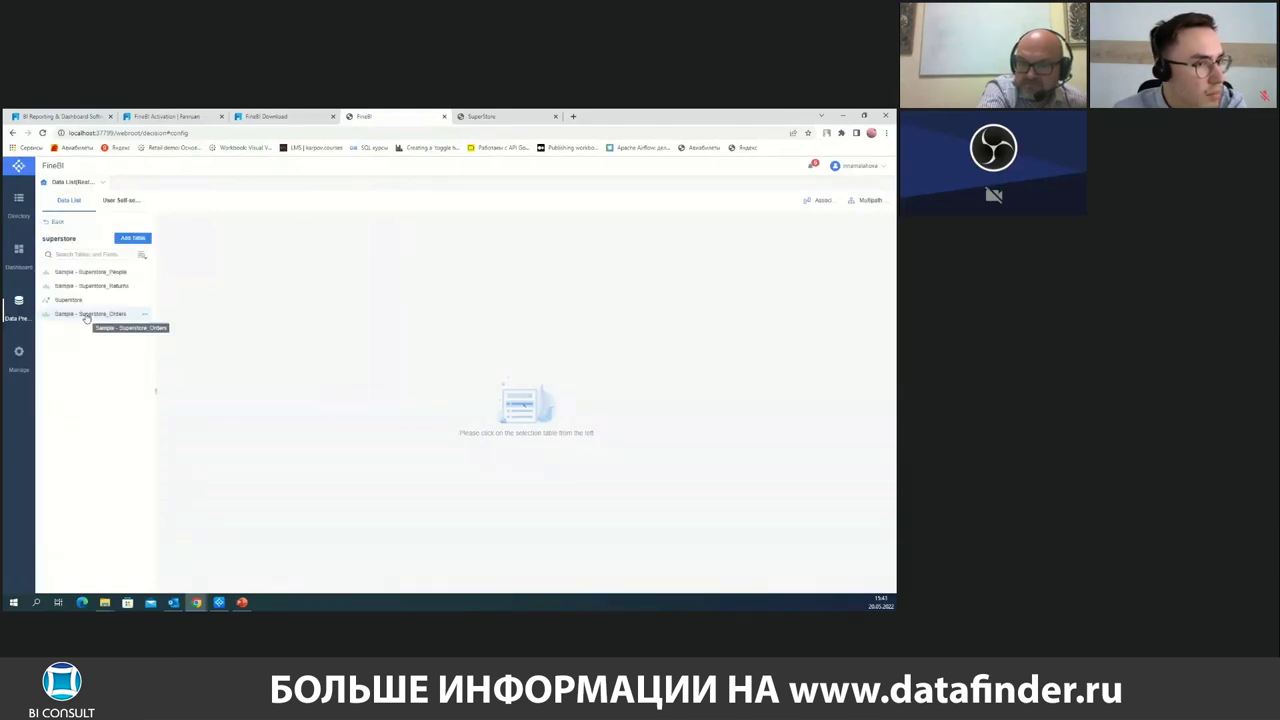
pyautogui.click(85, 302)
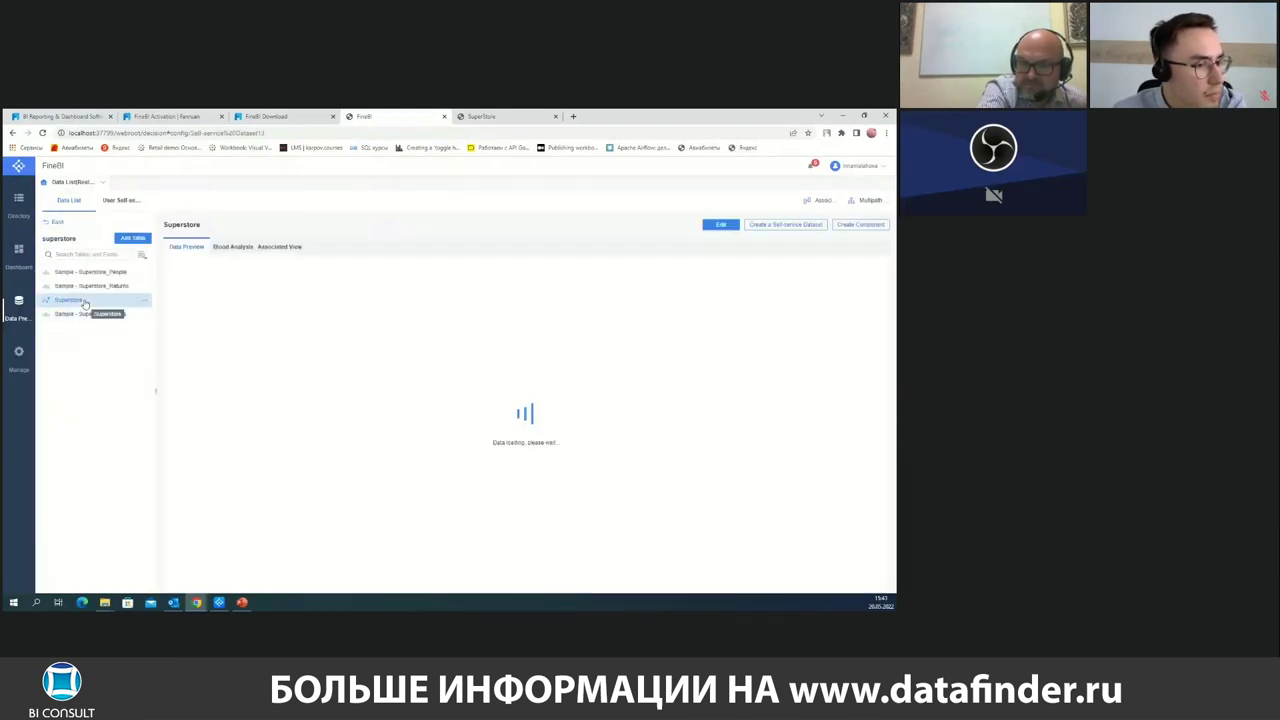
# View the Superstore lineage from three source tables to the SuperStore dashboard, then enter Manage
pyautogui.click(228, 247)
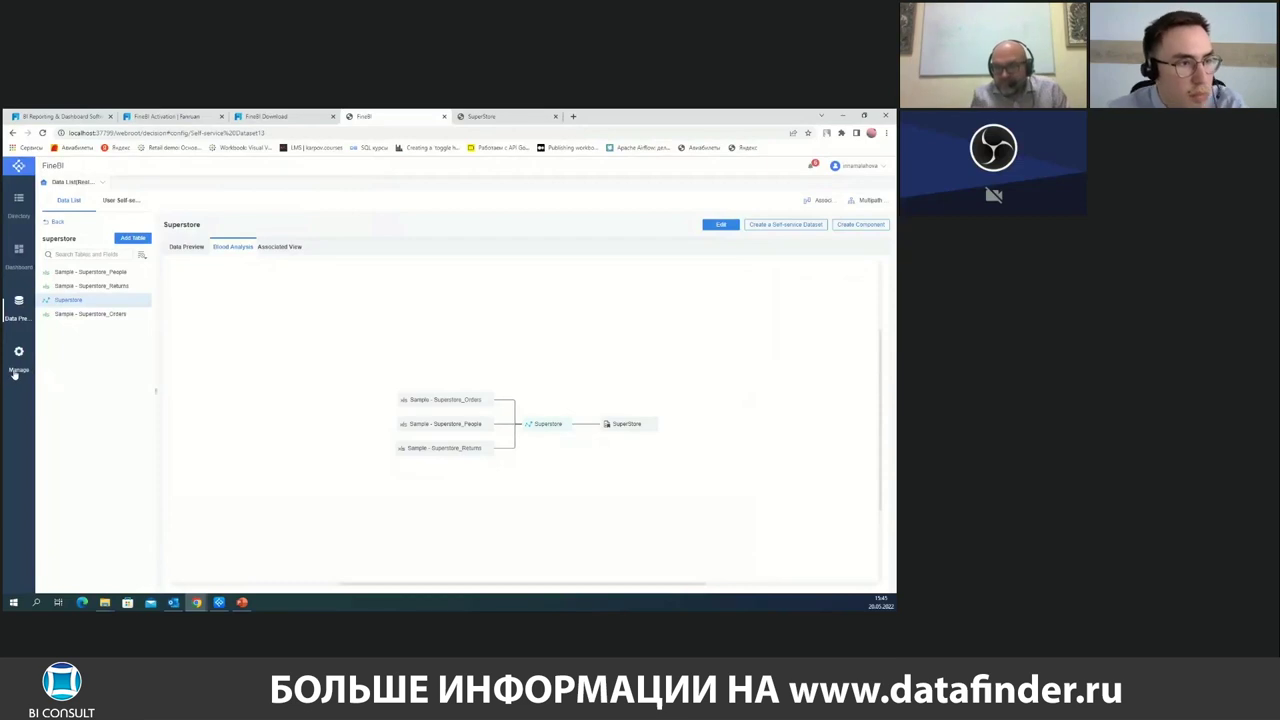
pyautogui.click(20, 362)
# Review Development department's Manage Cockpit permissions, then view a role's View/Export/Edit directory rights
pyautogui.click(90, 238)
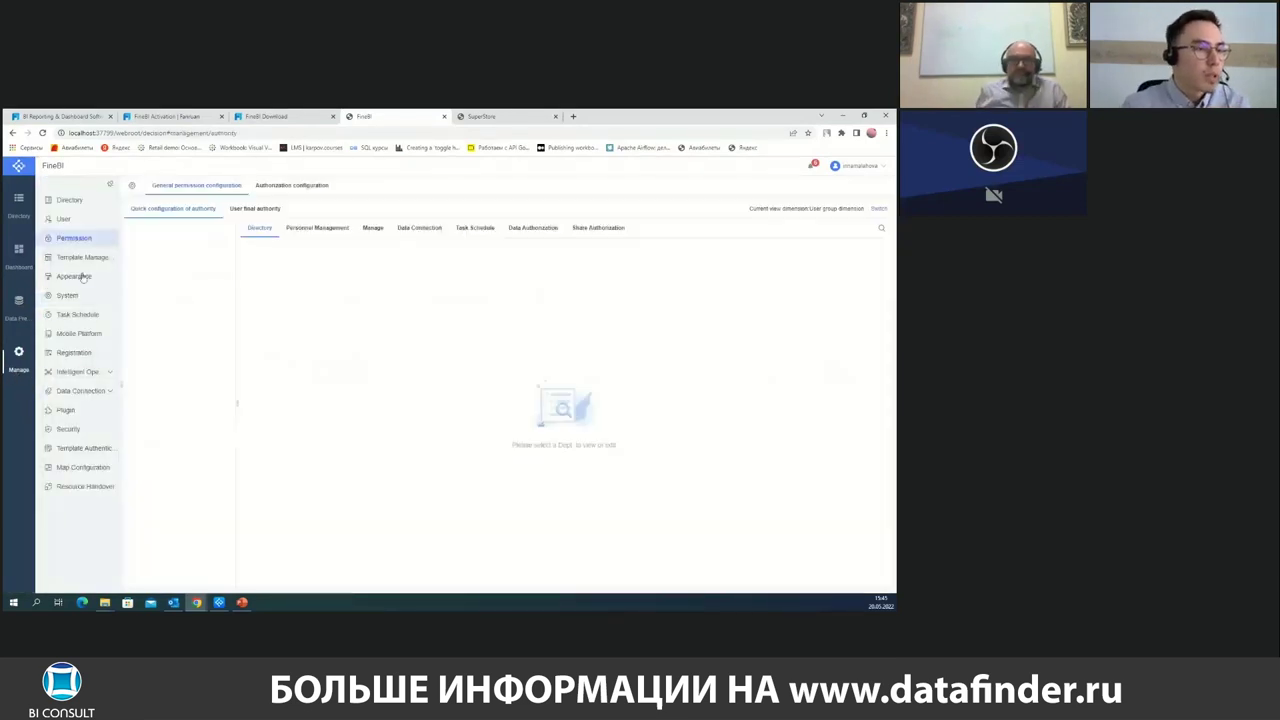
pyautogui.click(177, 269)
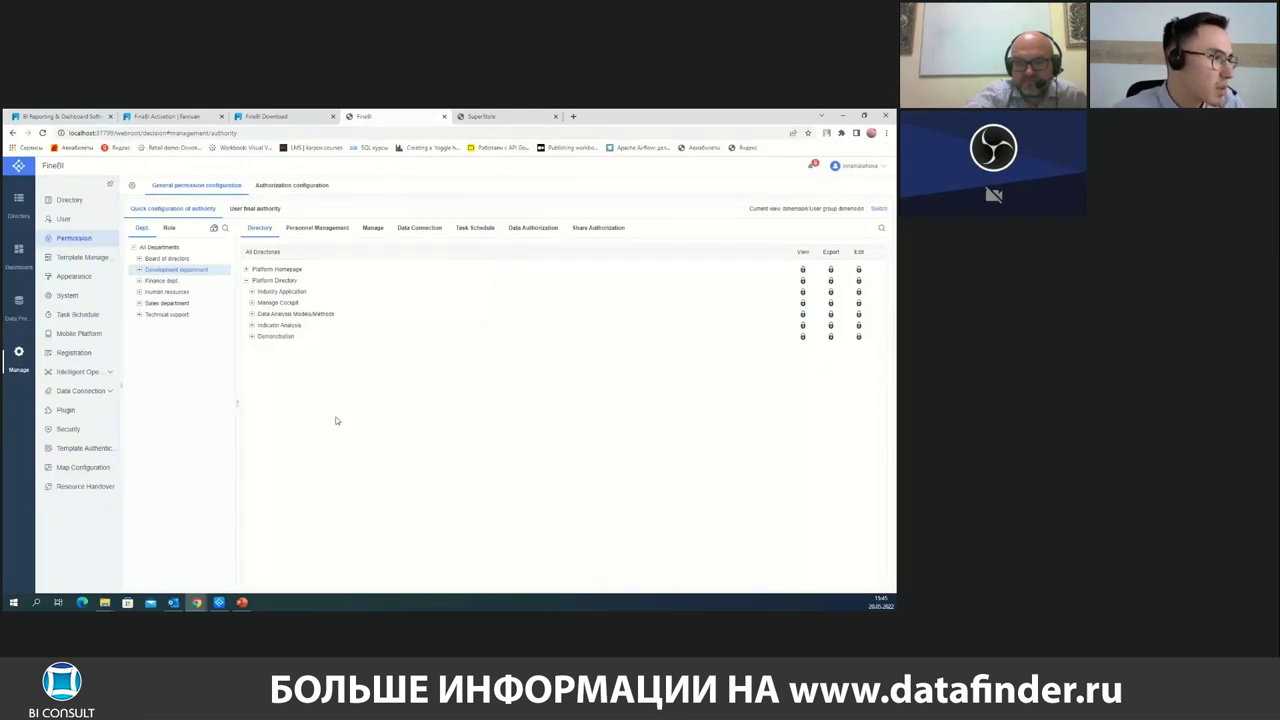
pyautogui.click(252, 302)
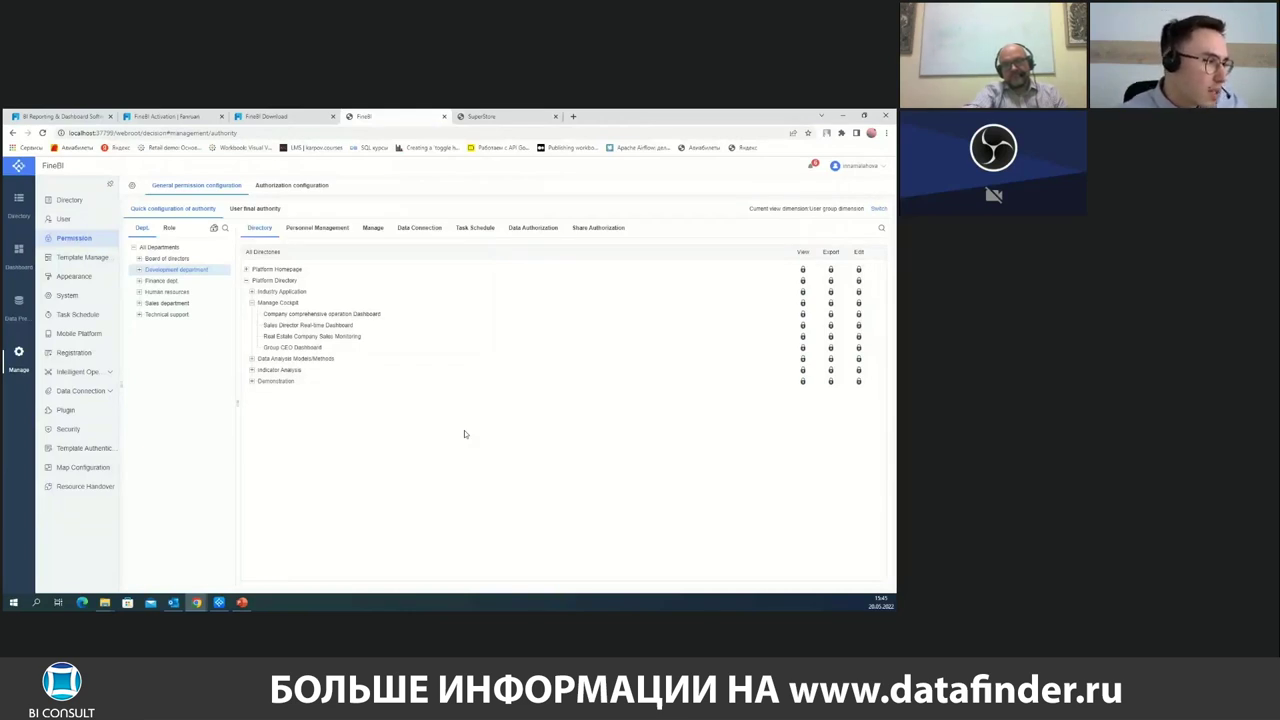
pyautogui.click(169, 228)
pyautogui.click(155, 259)
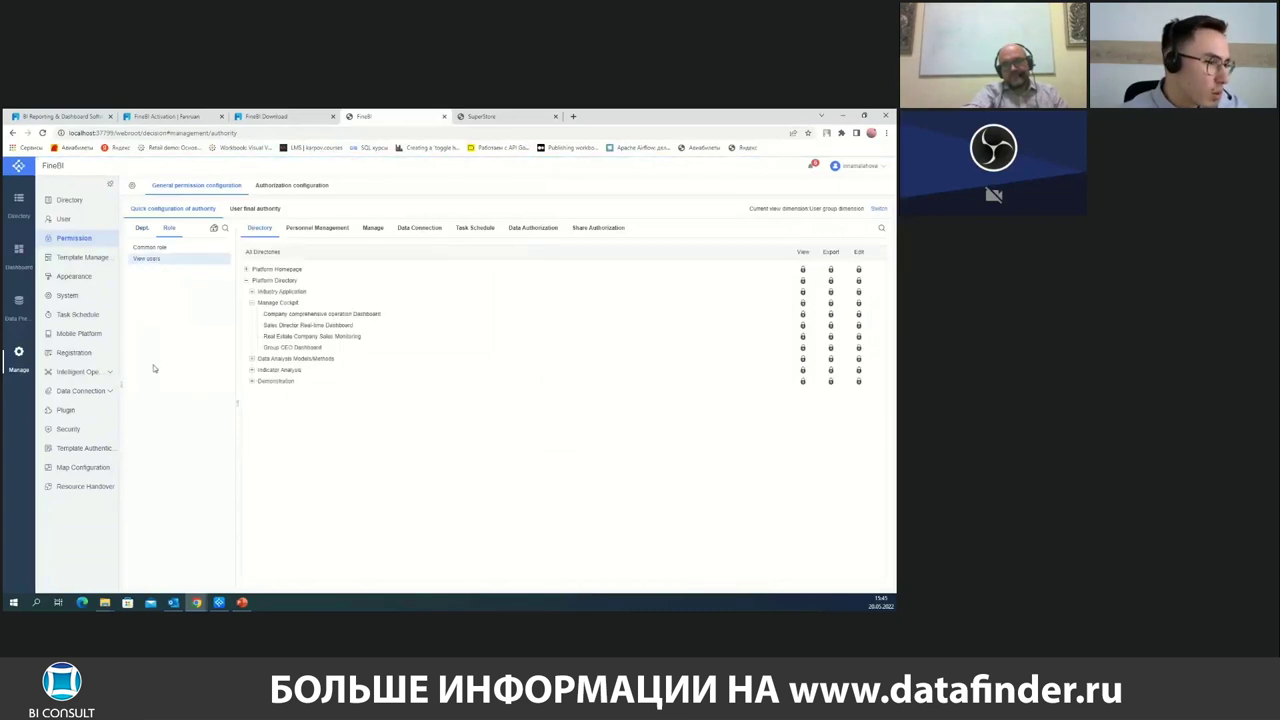